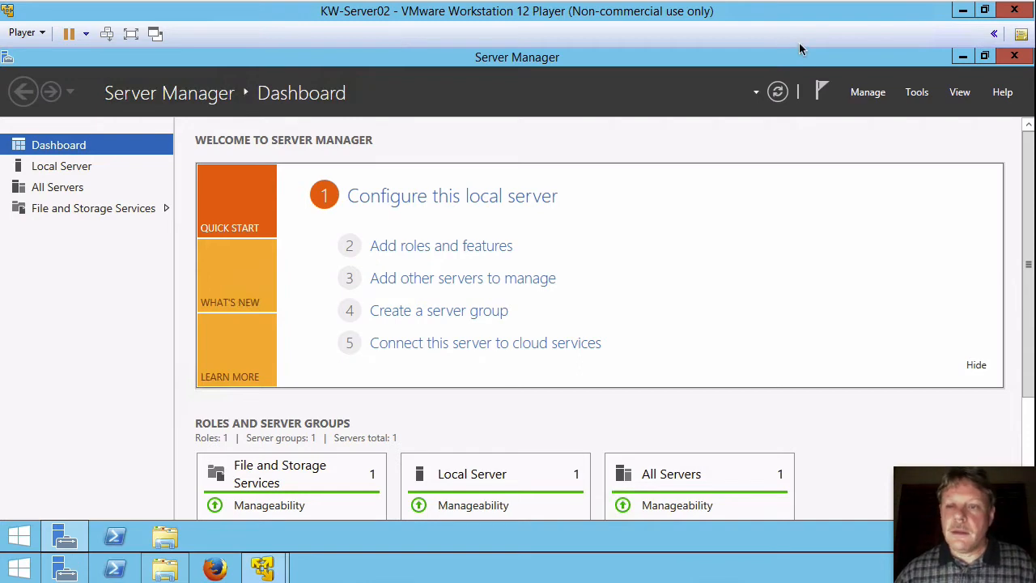
- Launch Computer Management and show the Local Users and Groups › Users list (Administrator, Guest)
{"action": "left_click", "coordinate": [918, 95]}
{"action": "left_click", "coordinate": [892, 132]}
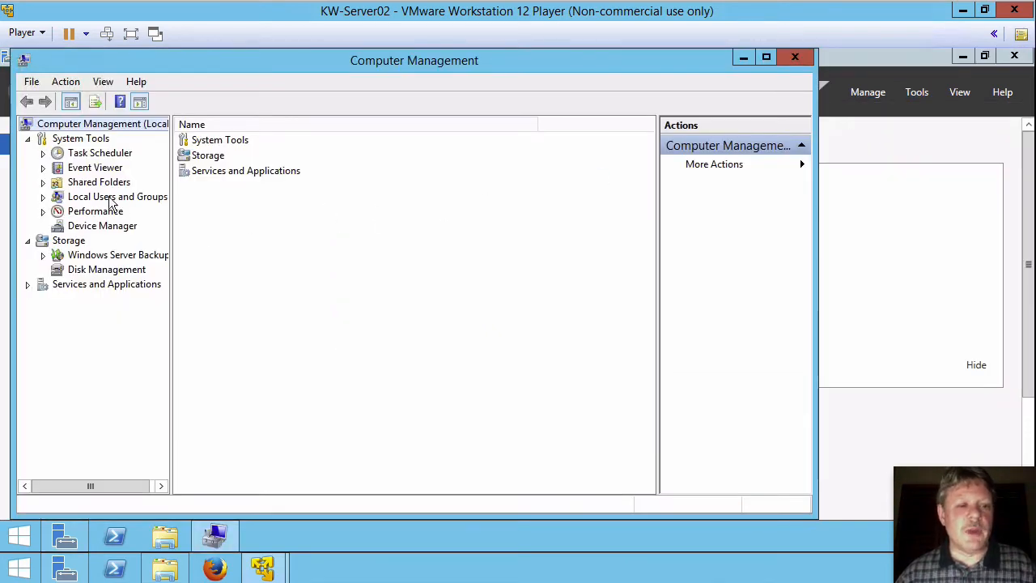
{"action": "left_click", "coordinate": [44, 202]}
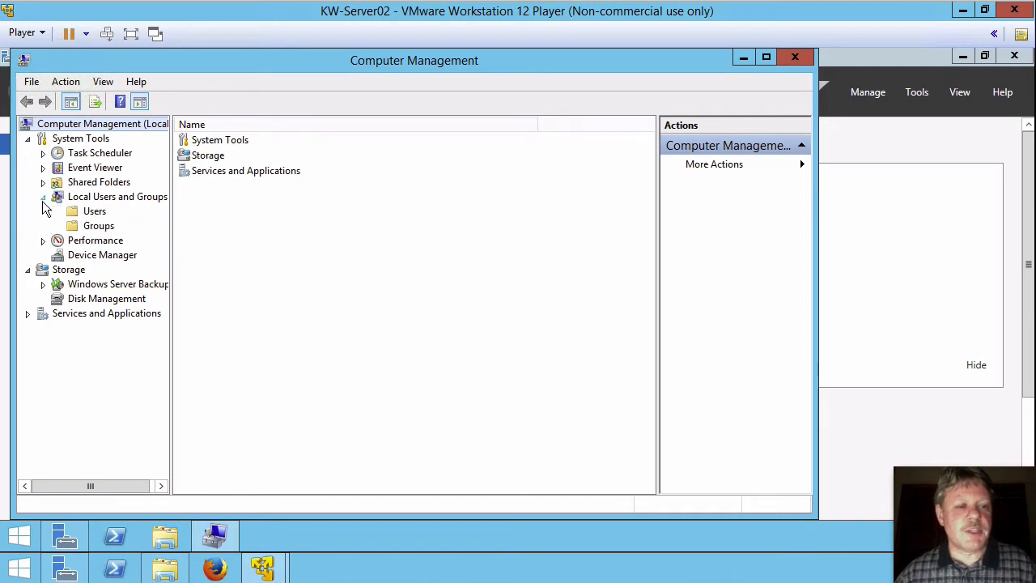
{"action": "left_click", "coordinate": [94, 212]}
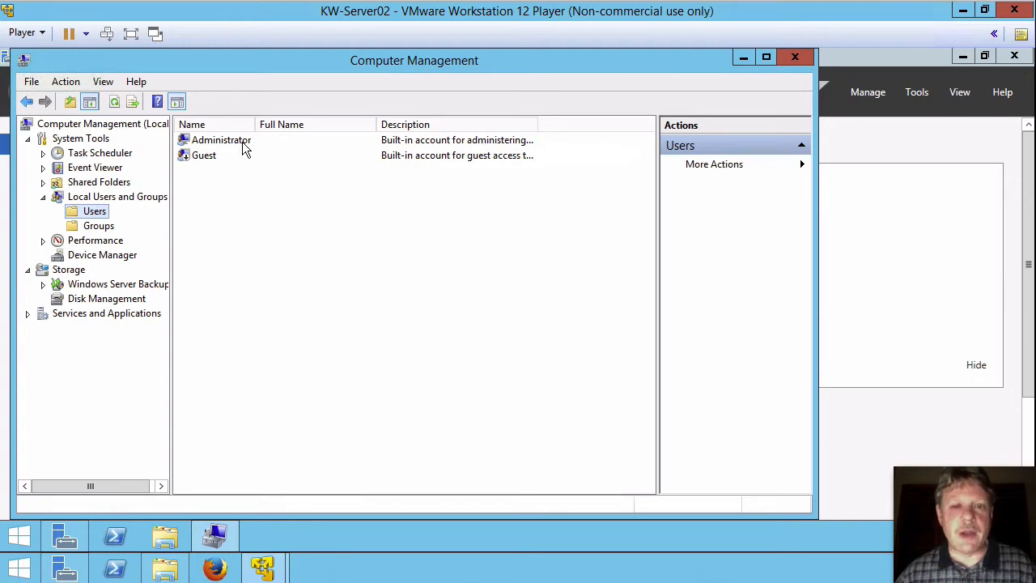
- Start a new local user sdesk, full name Service Desk, and enter its password twice
{"action": "right_click", "coordinate": [351, 229]}
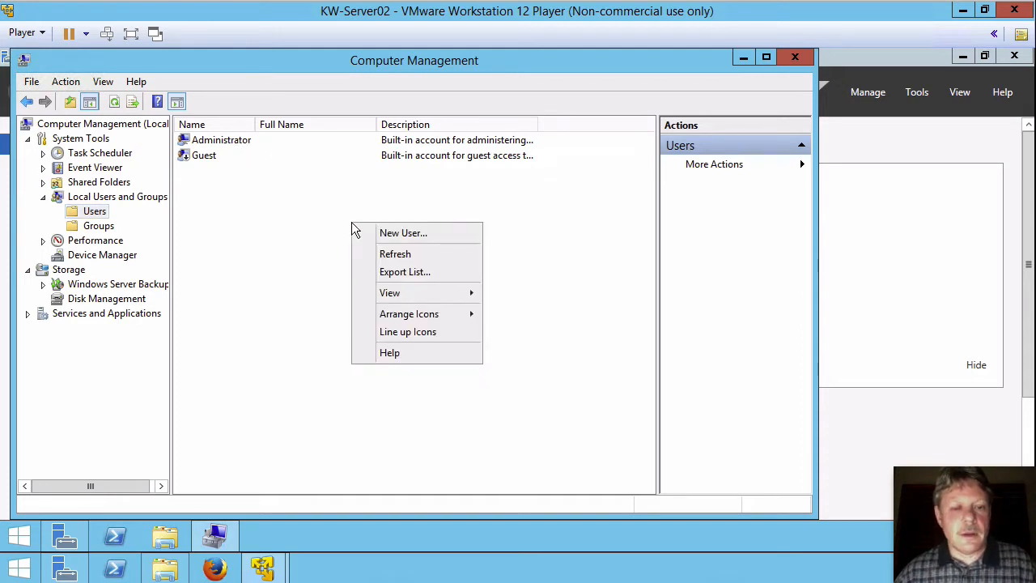
{"action": "left_click", "coordinate": [411, 234]}
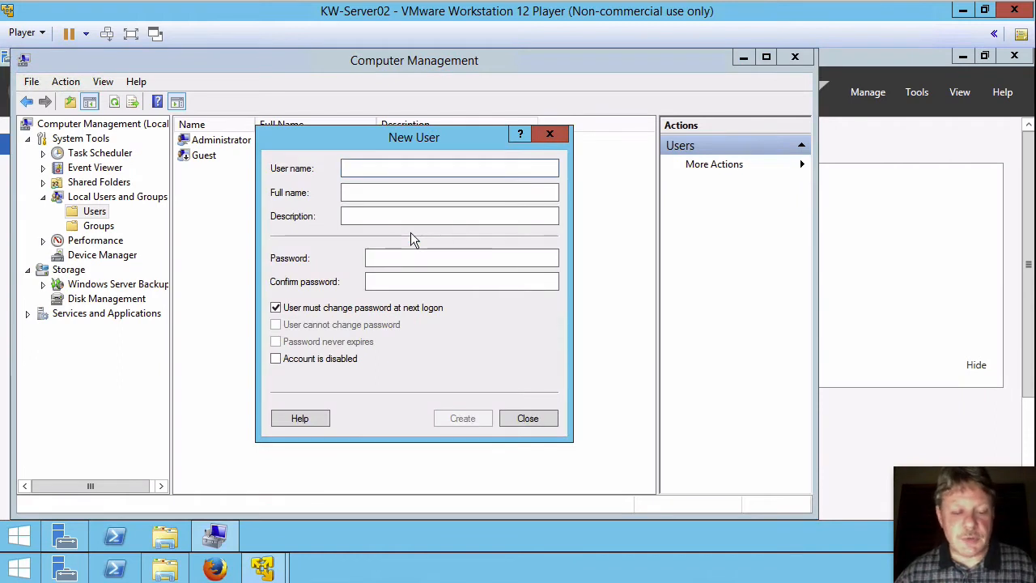
{"action": "type", "text": "s"}
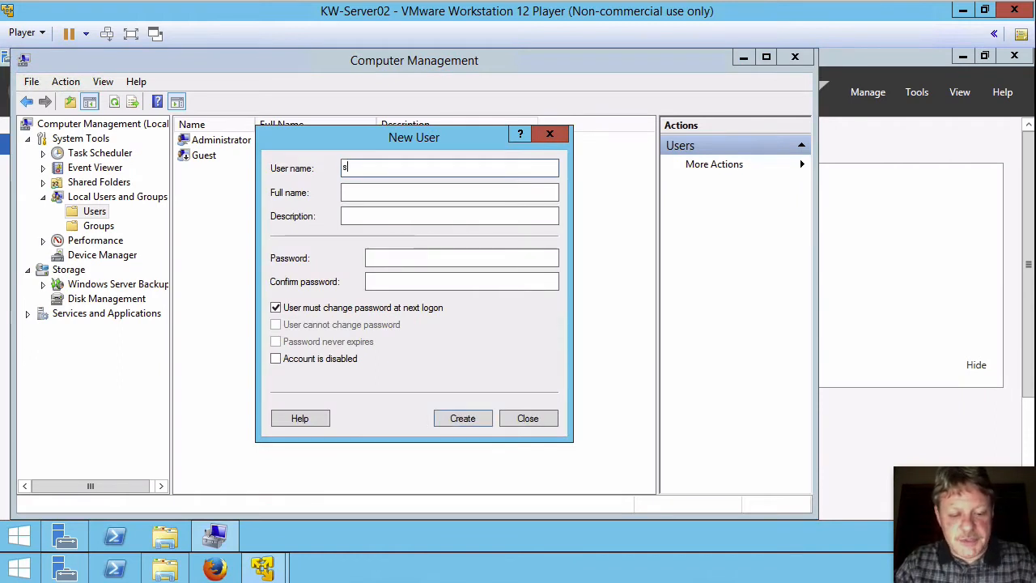
{"action": "type", "text": "desk"}
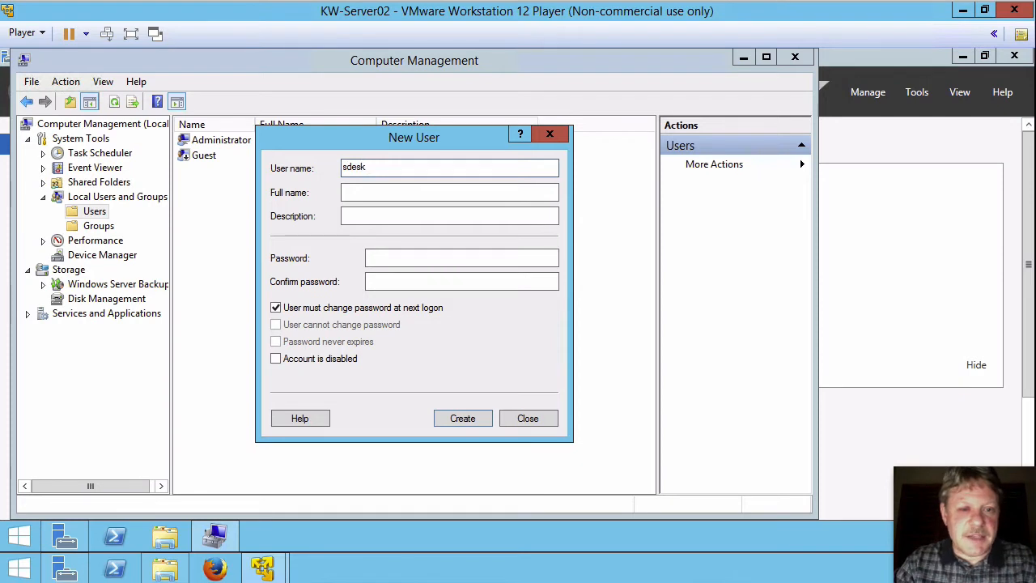
{"action": "key", "text": "Tab"}
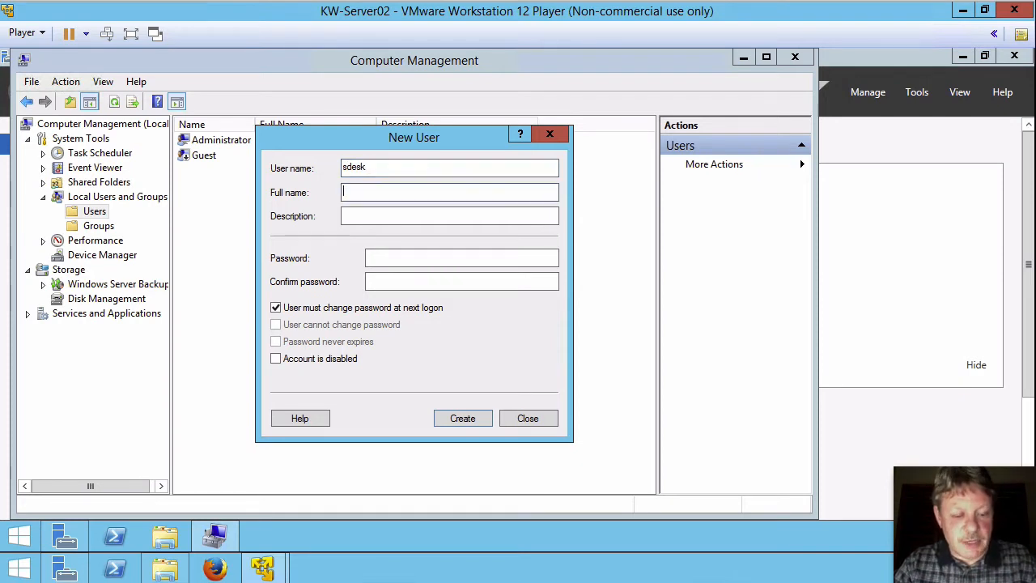
{"action": "type", "text": "Service"}
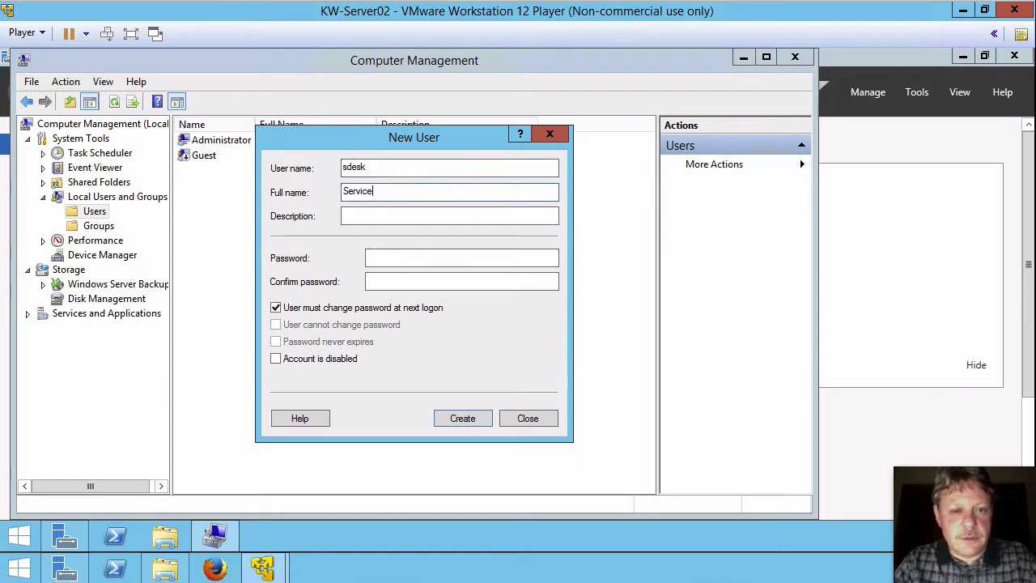
{"action": "type", "text": " Desk"}
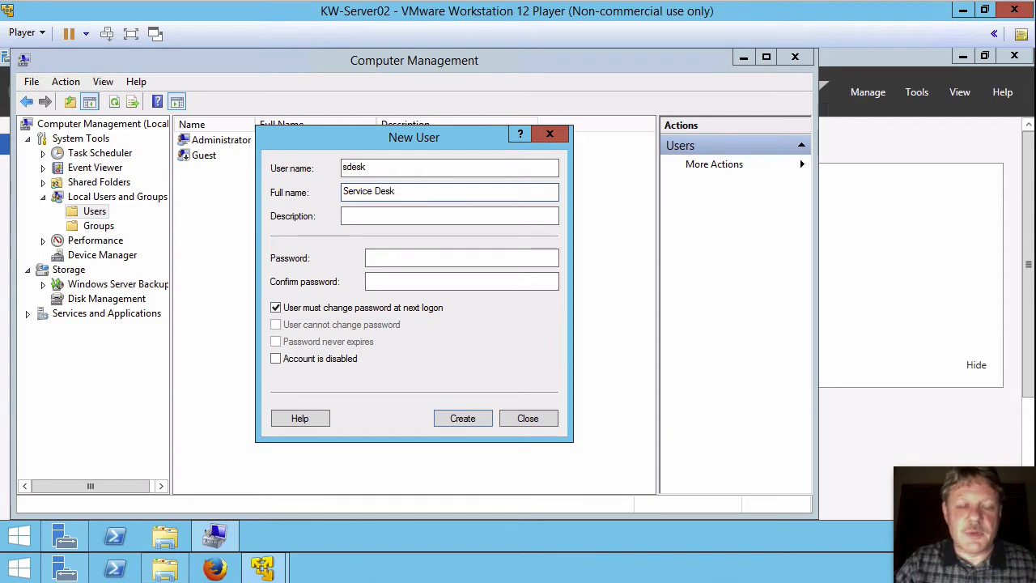
{"action": "left_click", "coordinate": [413, 255]}
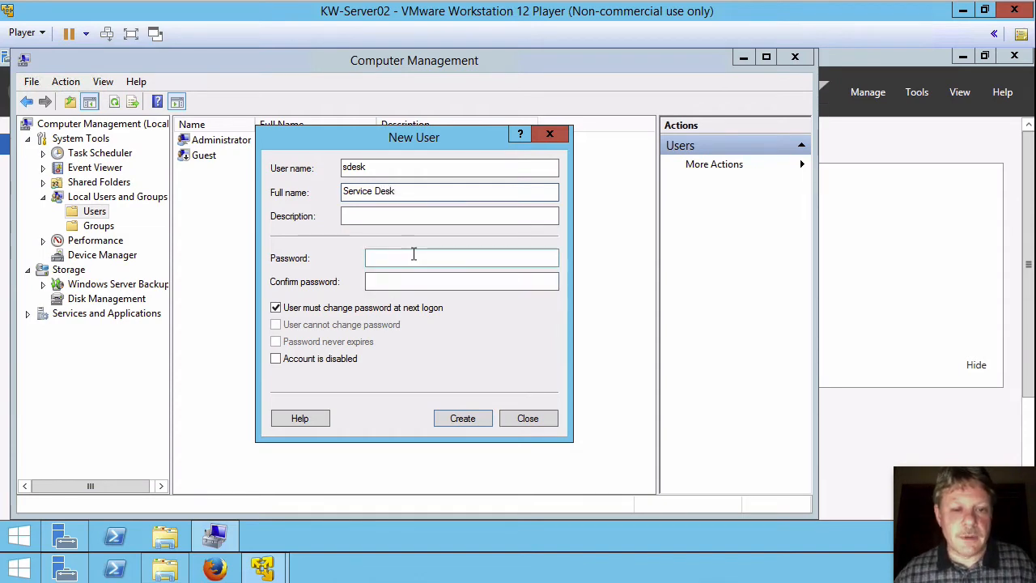
{"action": "type", "text": "••••••••"}
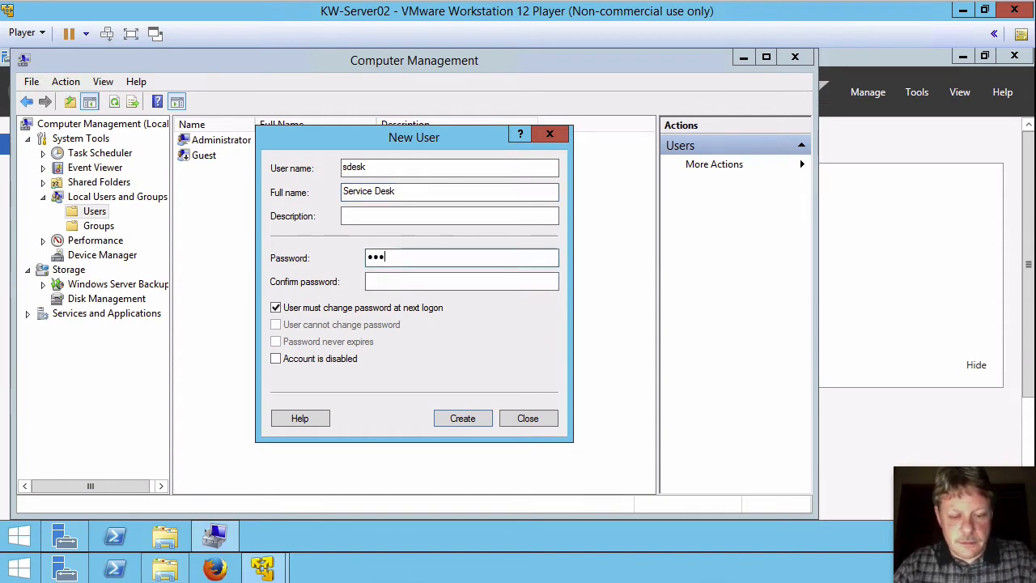
{"action": "key", "text": "Tab"}
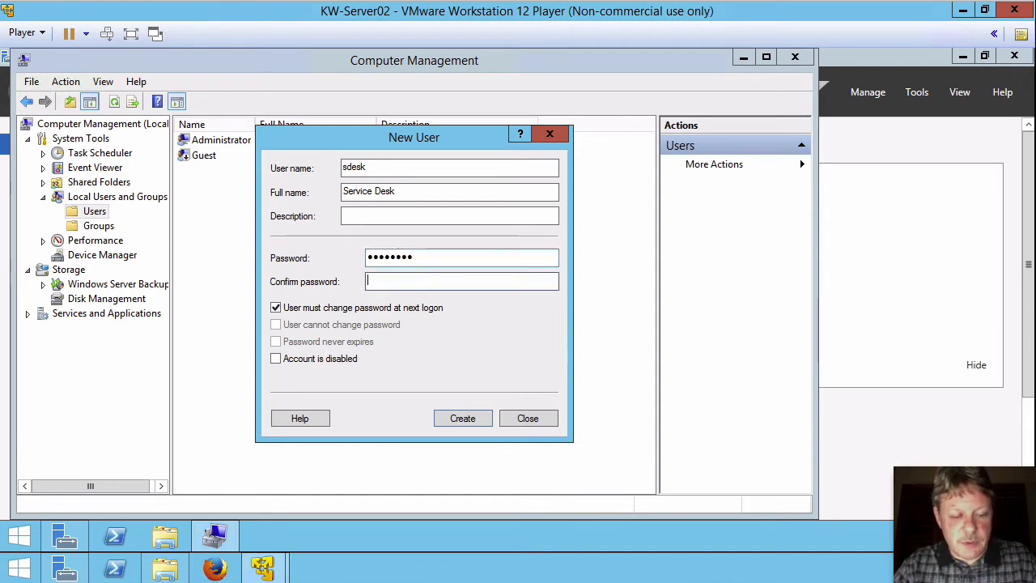
{"action": "type", "text": "••••••••"}
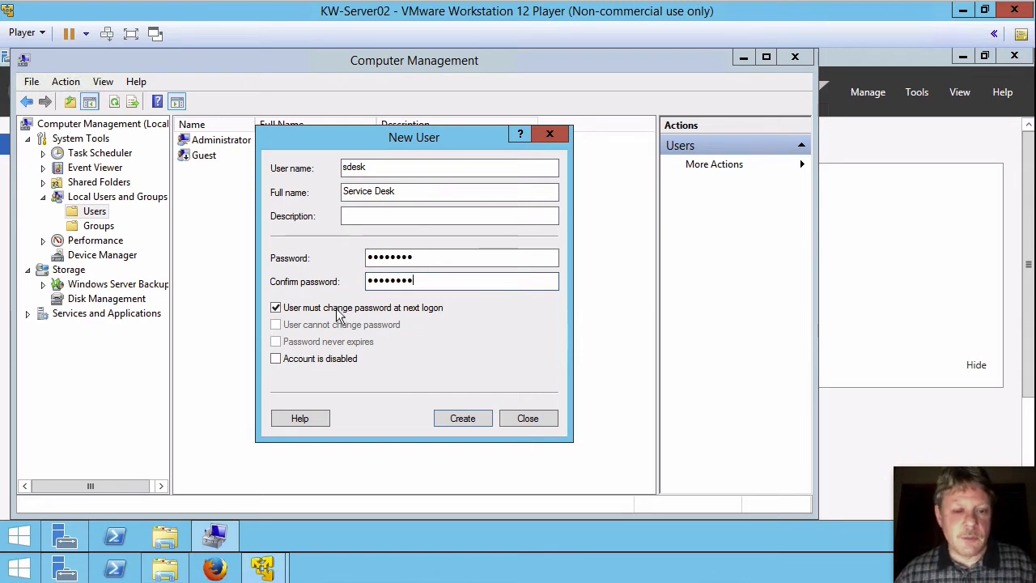
- Drop the must-change-password requirement, make the password never expire, and create the account
{"action": "left_click", "coordinate": [278, 309]}
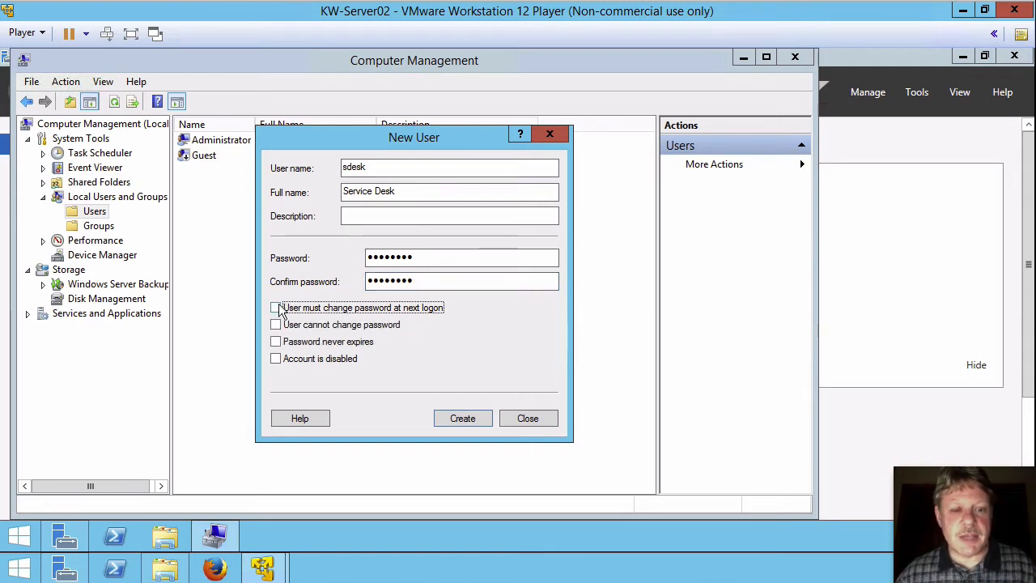
{"action": "left_click", "coordinate": [276, 342]}
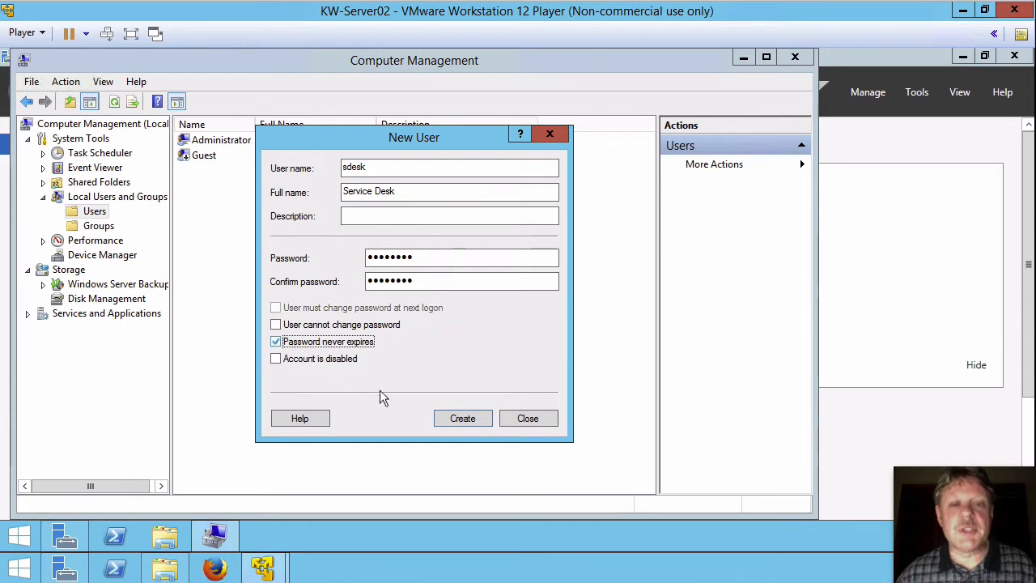
{"action": "left_click", "coordinate": [465, 420]}
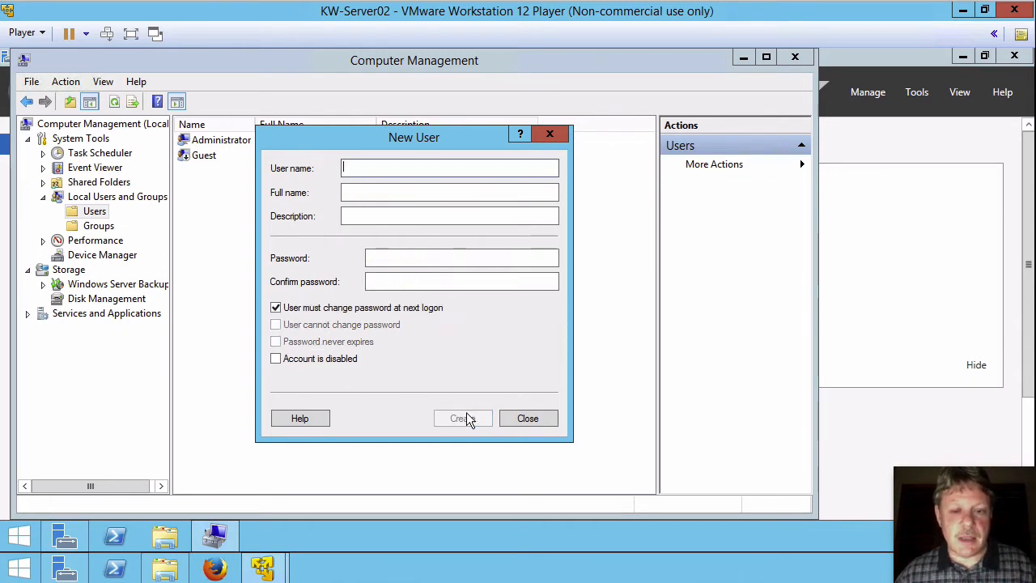
{"action": "left_click", "coordinate": [528, 418]}
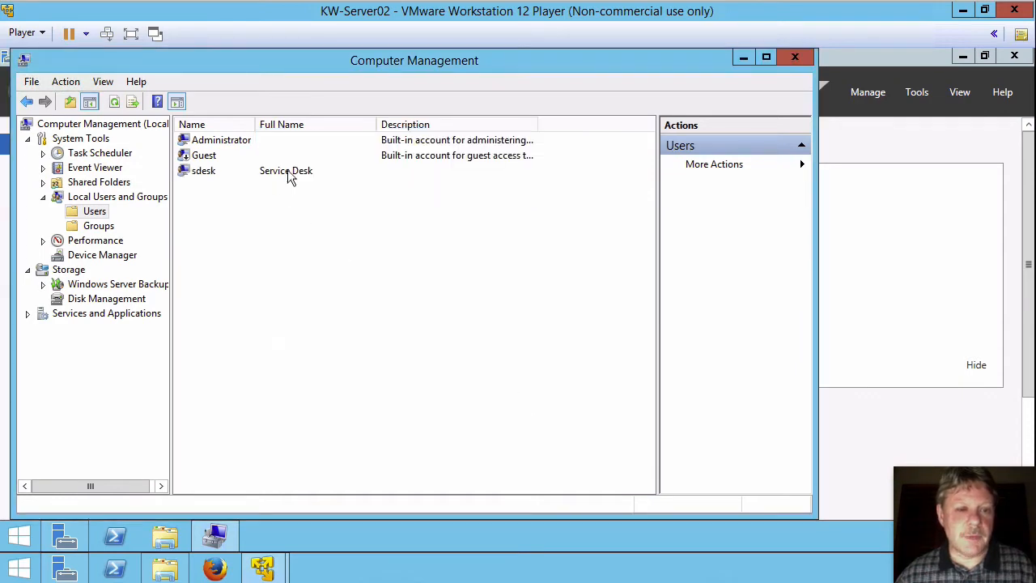
- Add sdesk to the local Administrators group through its Member Of properties
{"action": "right_click", "coordinate": [203, 176]}
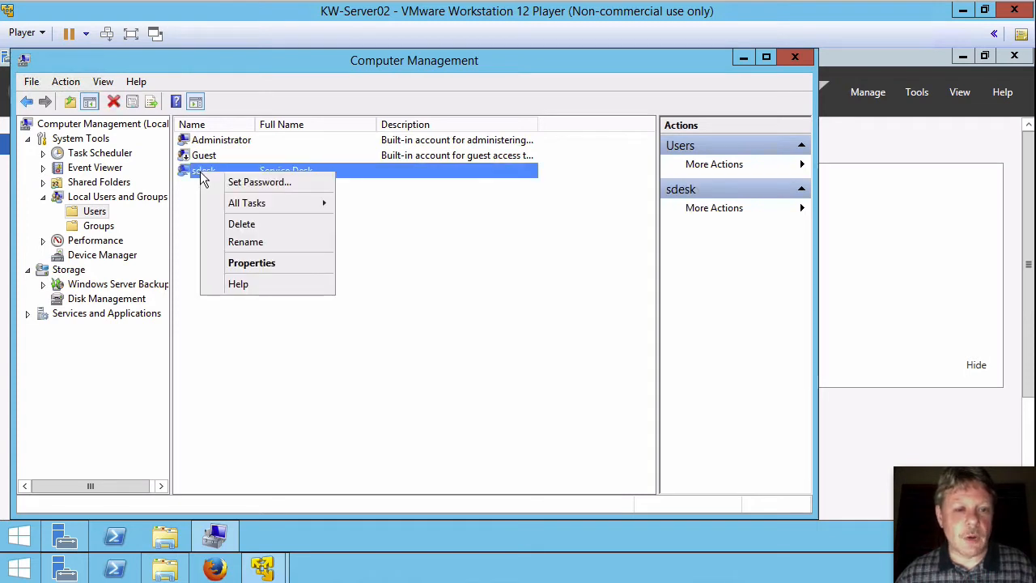
{"action": "left_click", "coordinate": [239, 262]}
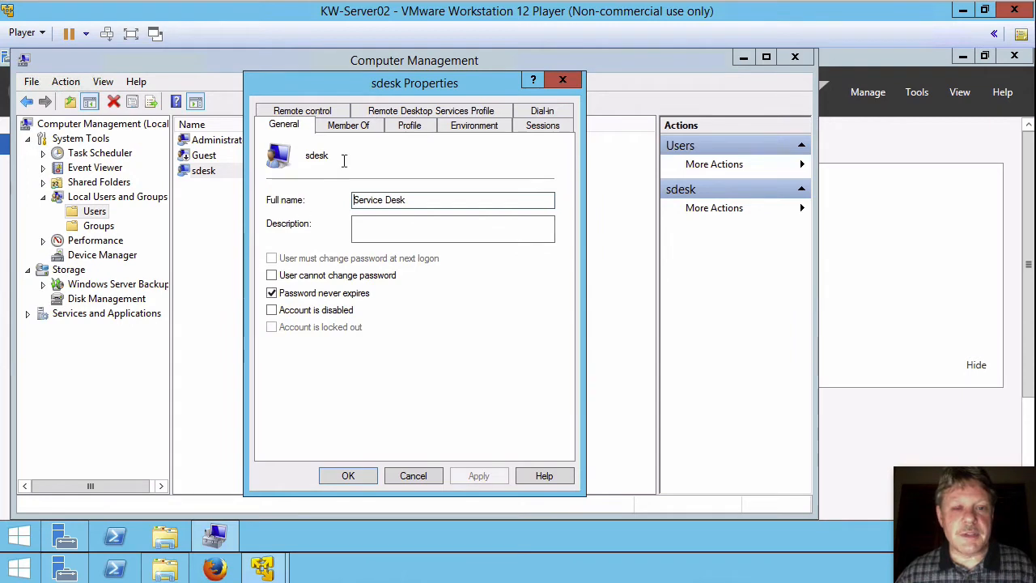
{"action": "left_click", "coordinate": [361, 132]}
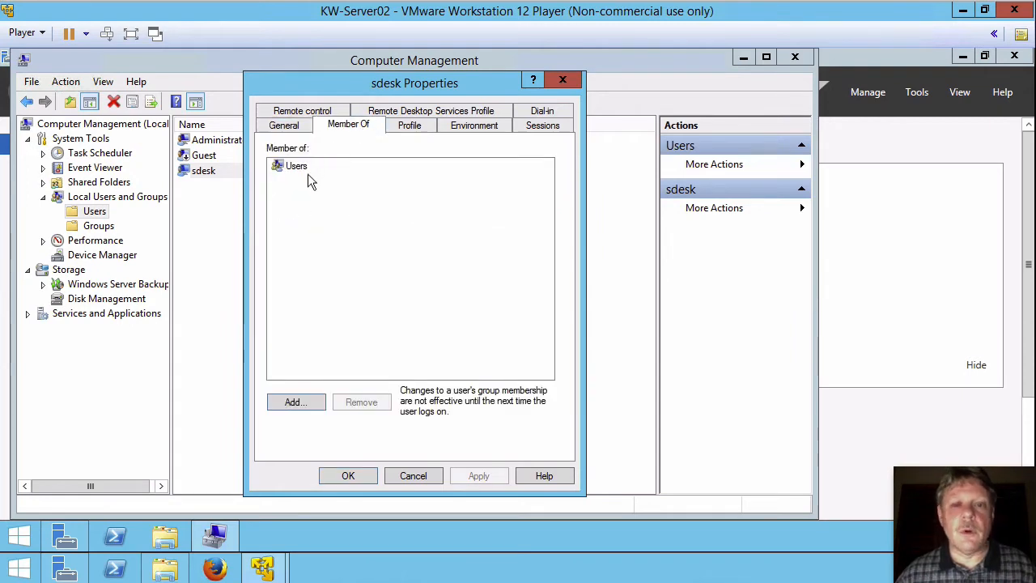
{"action": "left_click", "coordinate": [294, 402]}
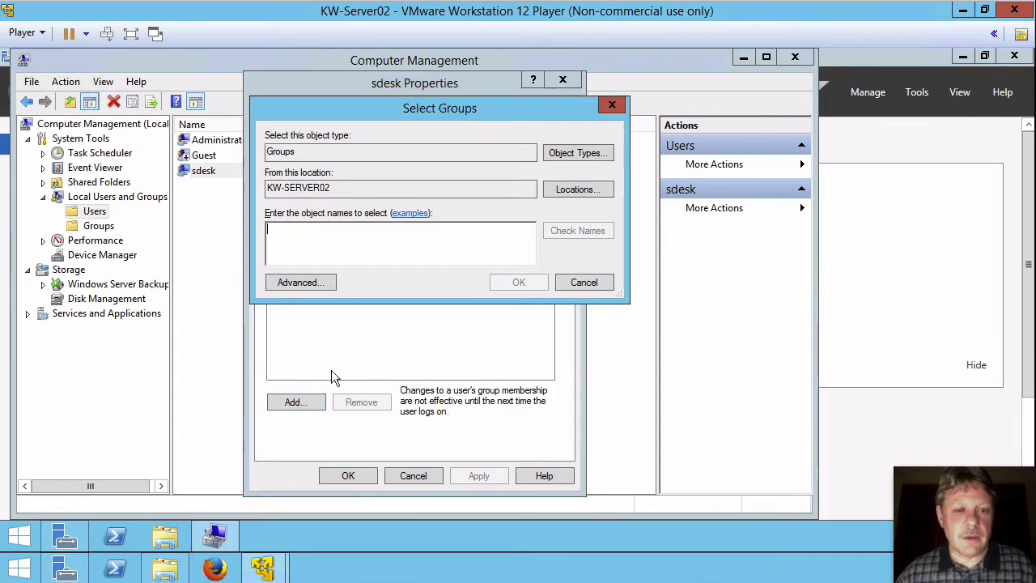
{"action": "type", "text": "adminis"}
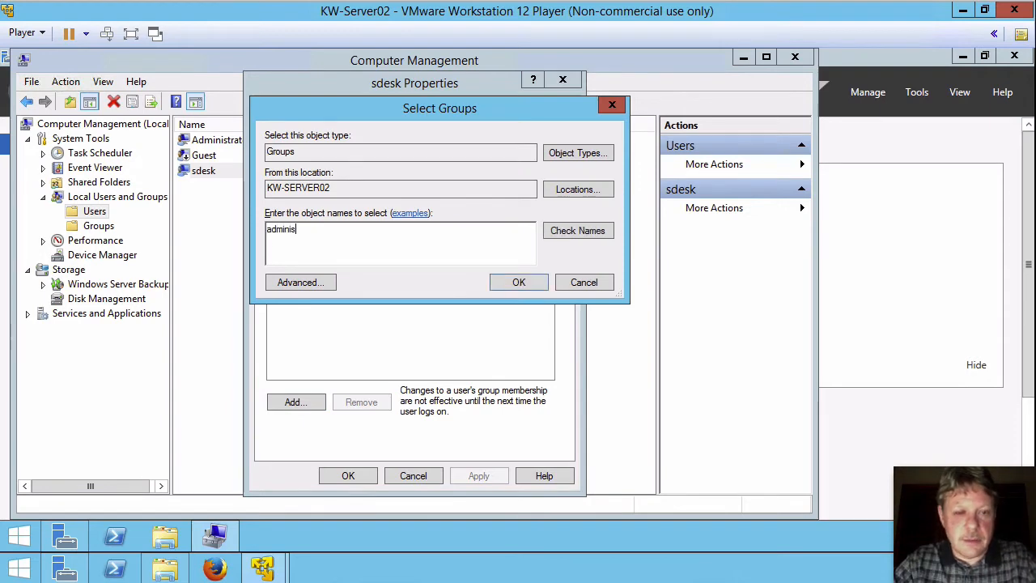
{"action": "type", "text": "trators"}
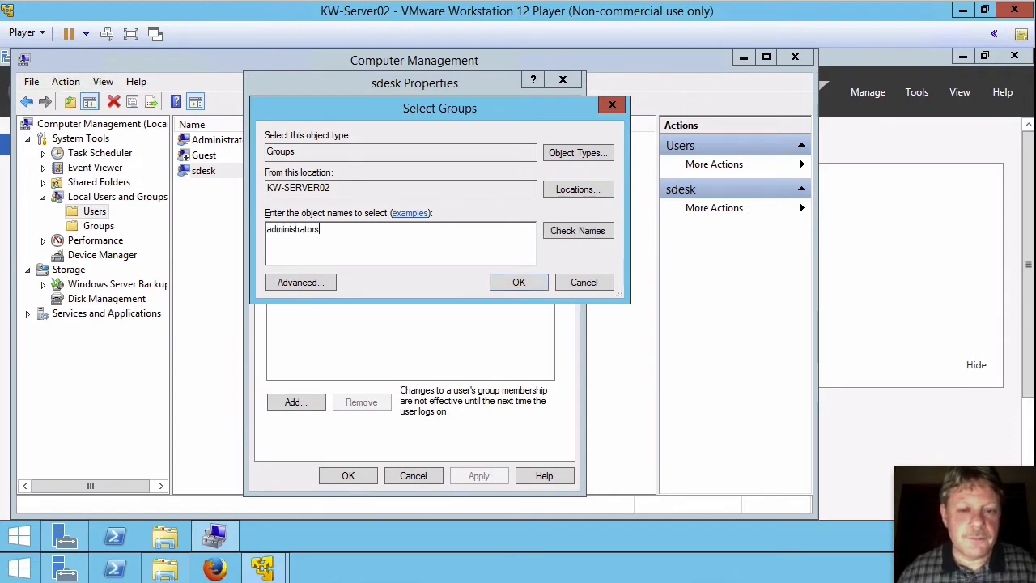
{"action": "left_click", "coordinate": [522, 282]}
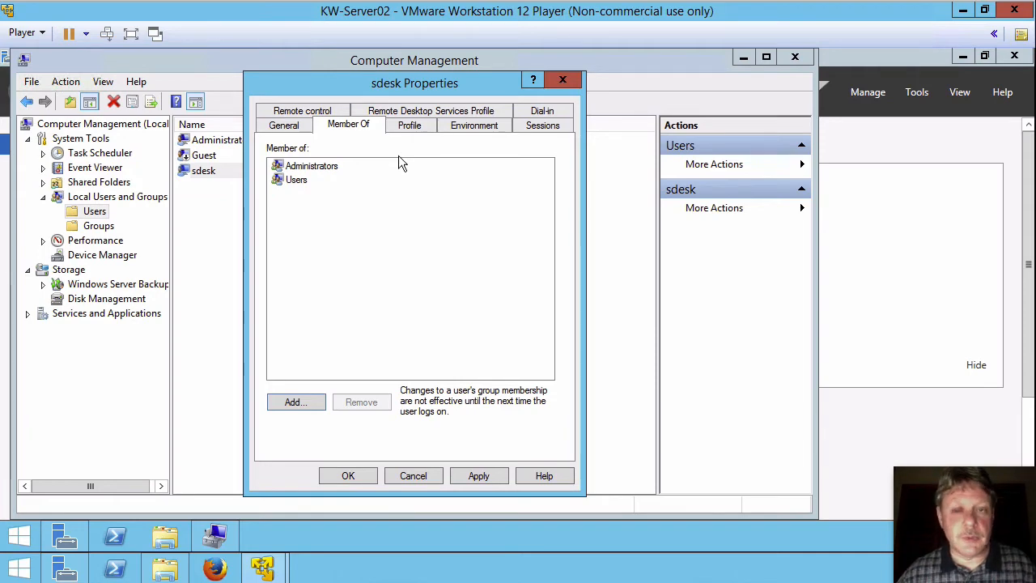
{"action": "left_click", "coordinate": [347, 475]}
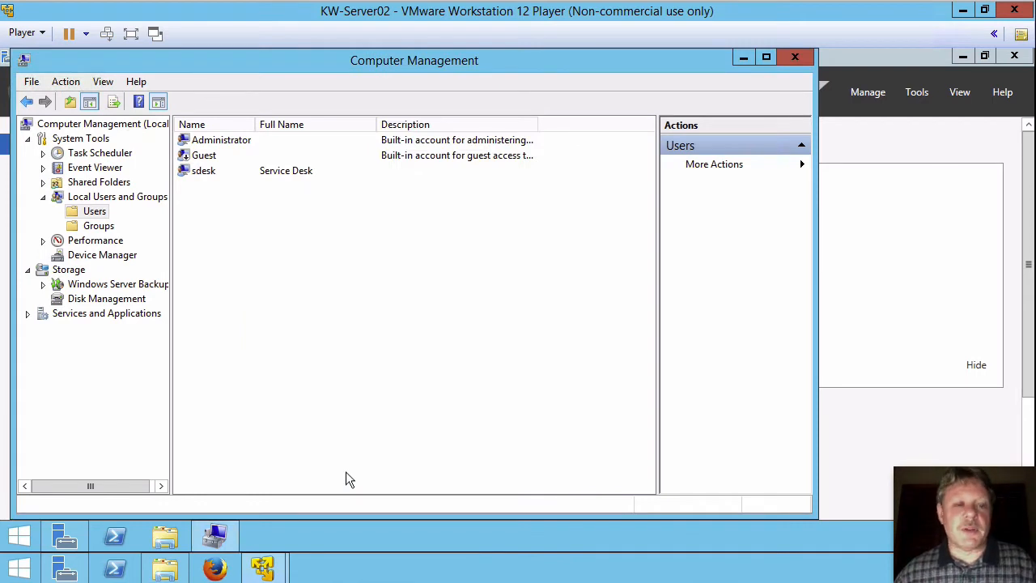
- Close Computer Management and show KW-Server02's Local Server properties
{"action": "left_click", "coordinate": [796, 63]}
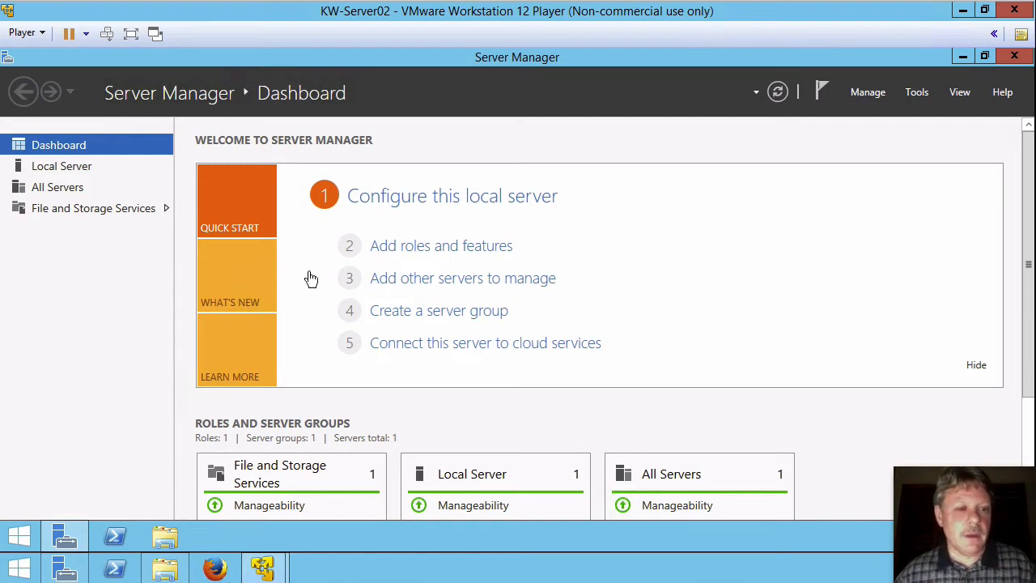
{"action": "left_click", "coordinate": [83, 168]}
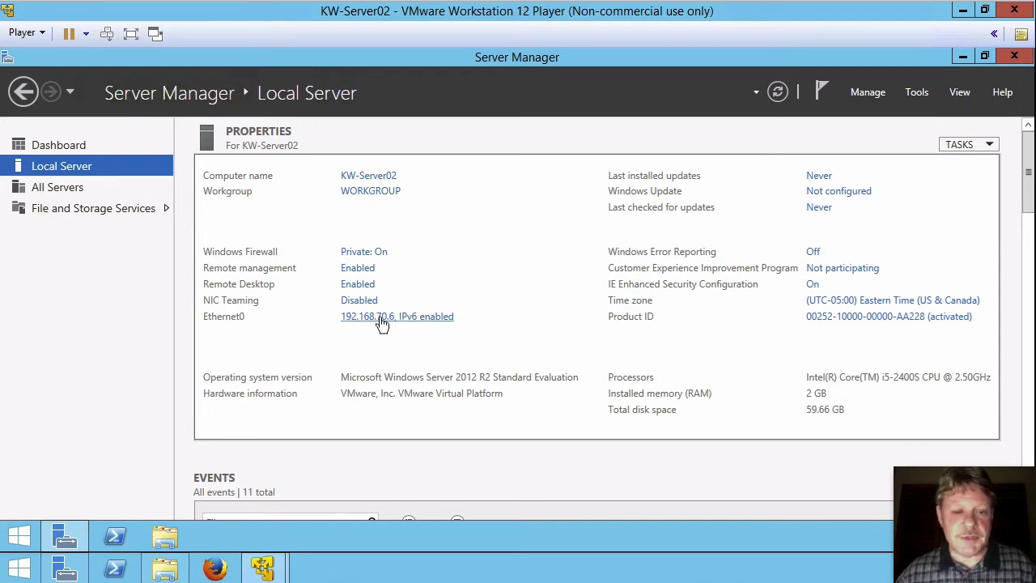
- Set Ethernet0's IPv4 preferred DNS server to 192.168.70.5, save, and close Network Connections
{"action": "left_click", "coordinate": [382, 323]}
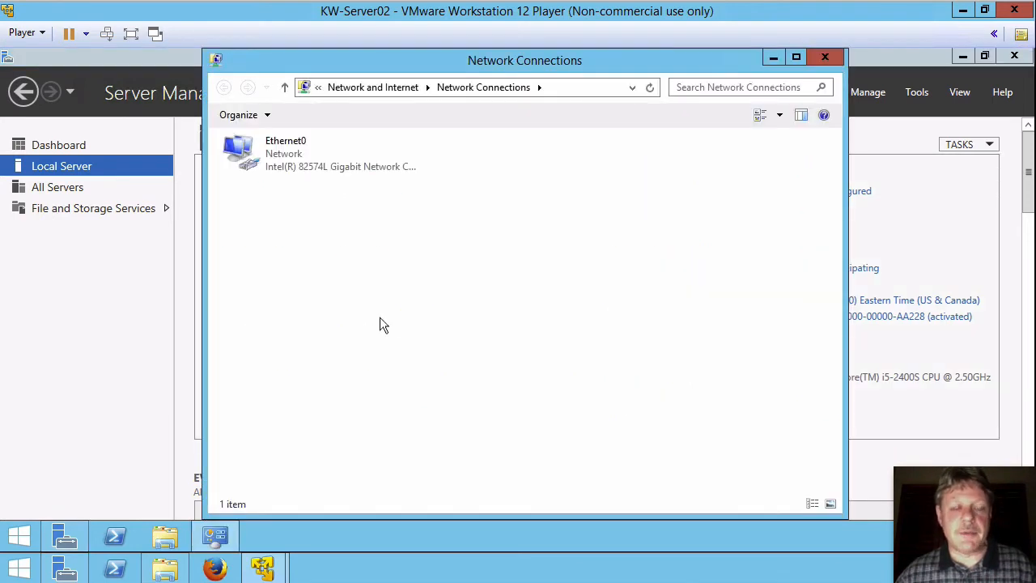
{"action": "right_click", "coordinate": [292, 160]}
{"action": "left_click", "coordinate": [338, 303]}
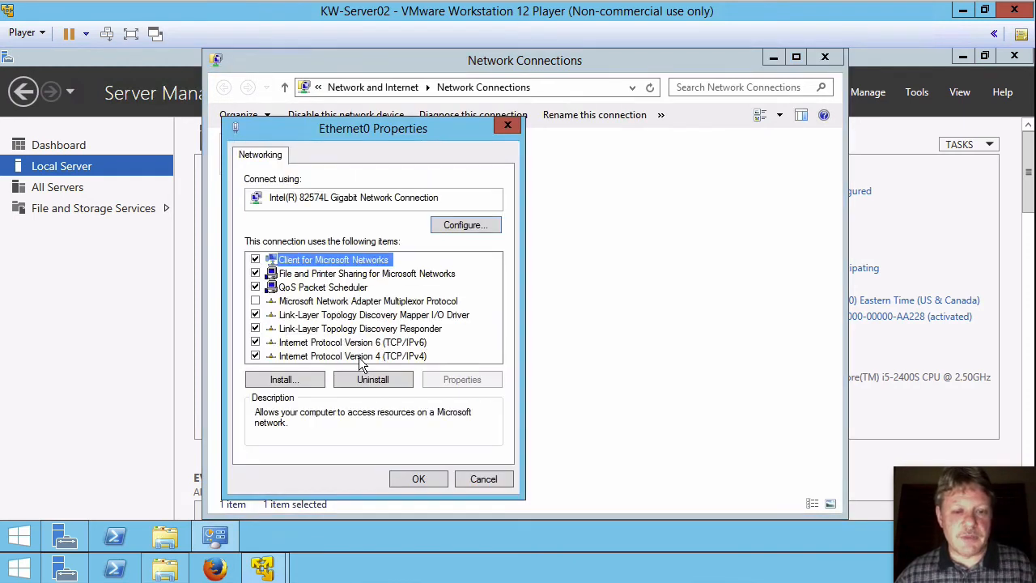
{"action": "double_click", "coordinate": [360, 357]}
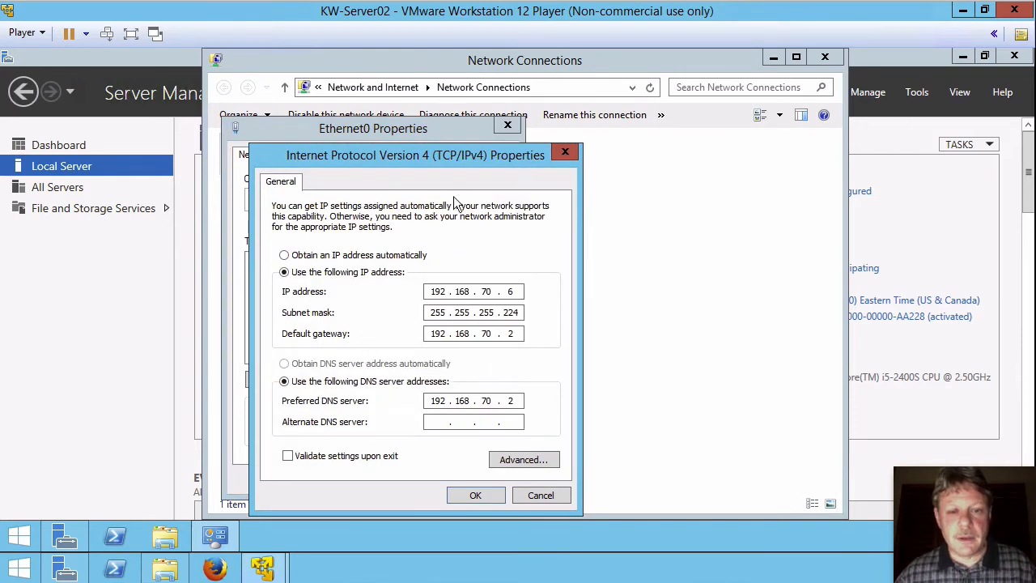
{"action": "left_click_drag", "start_coordinate": [484, 163], "coordinate": [527, 122]}
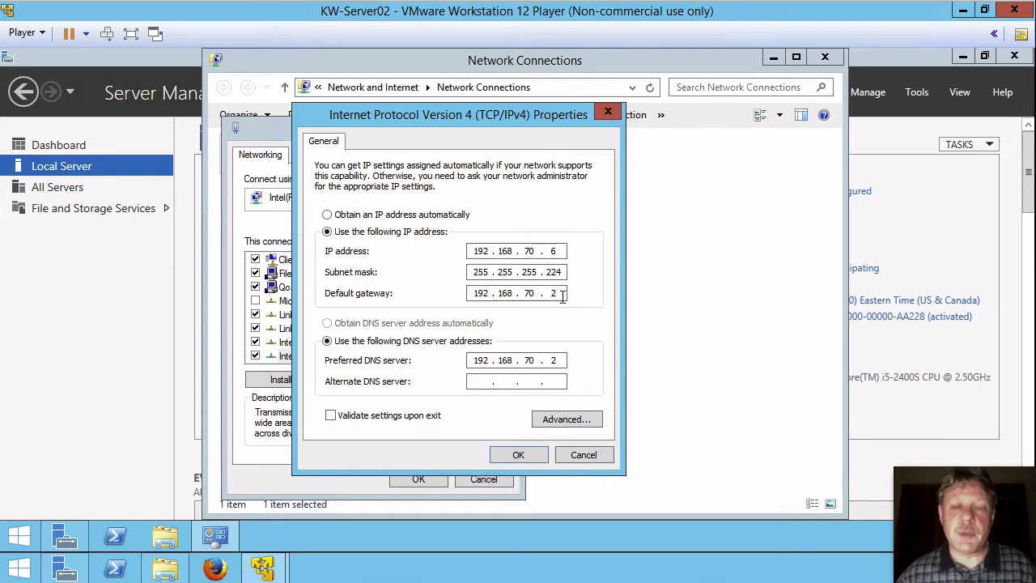
{"action": "double_click", "coordinate": [556, 359]}
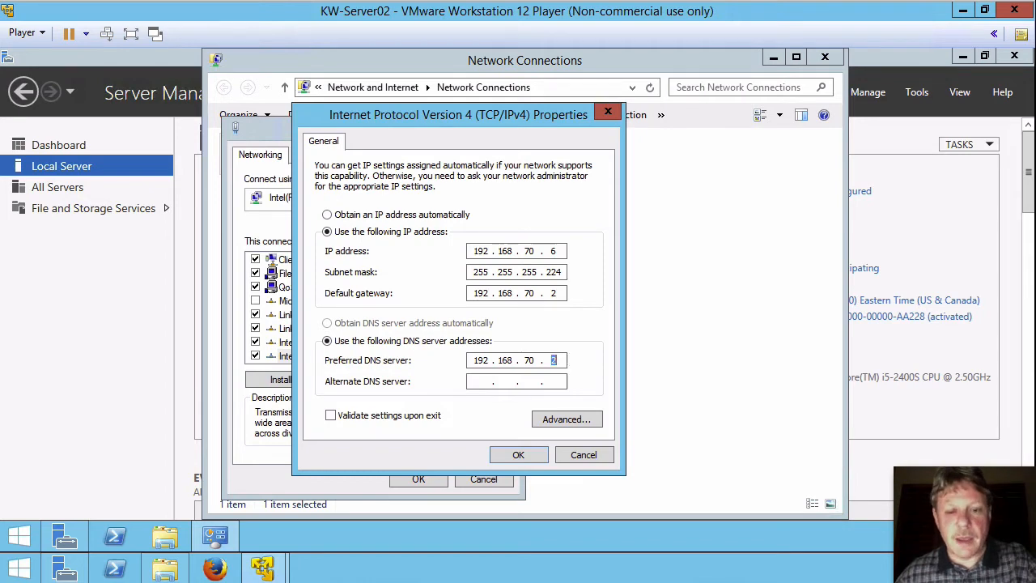
{"action": "type", "text": "5"}
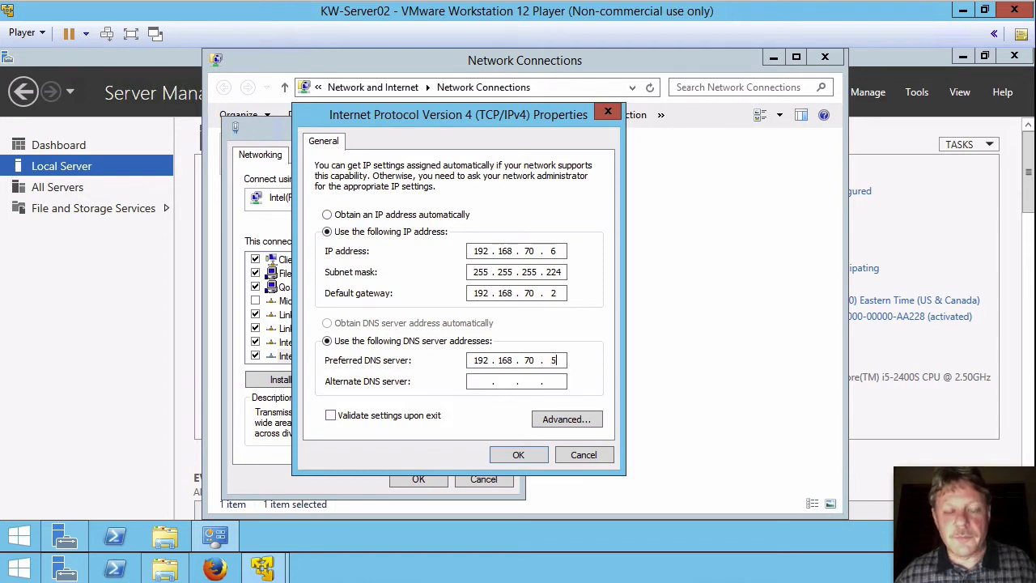
{"action": "left_click", "coordinate": [513, 458]}
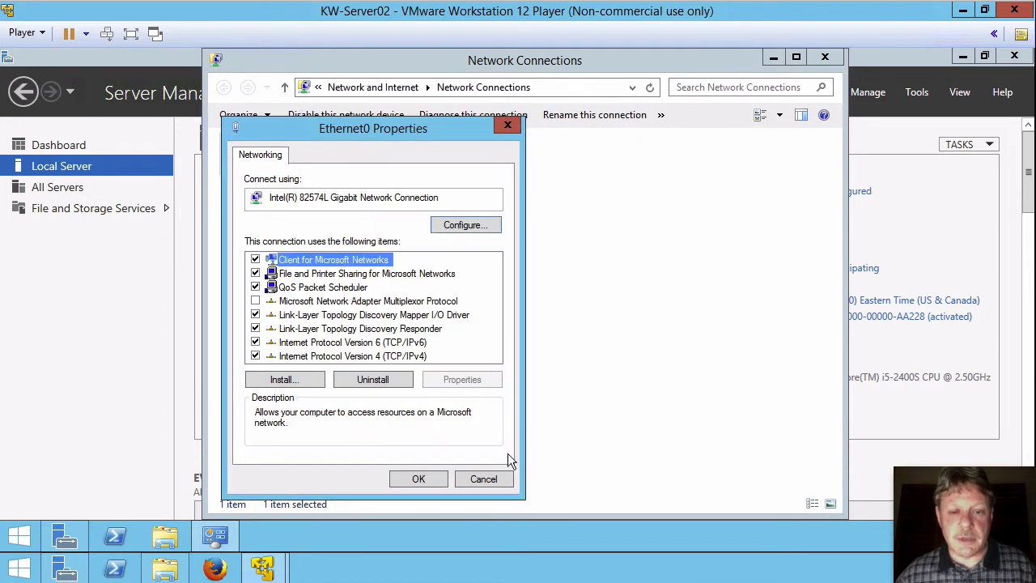
{"action": "left_click", "coordinate": [429, 478]}
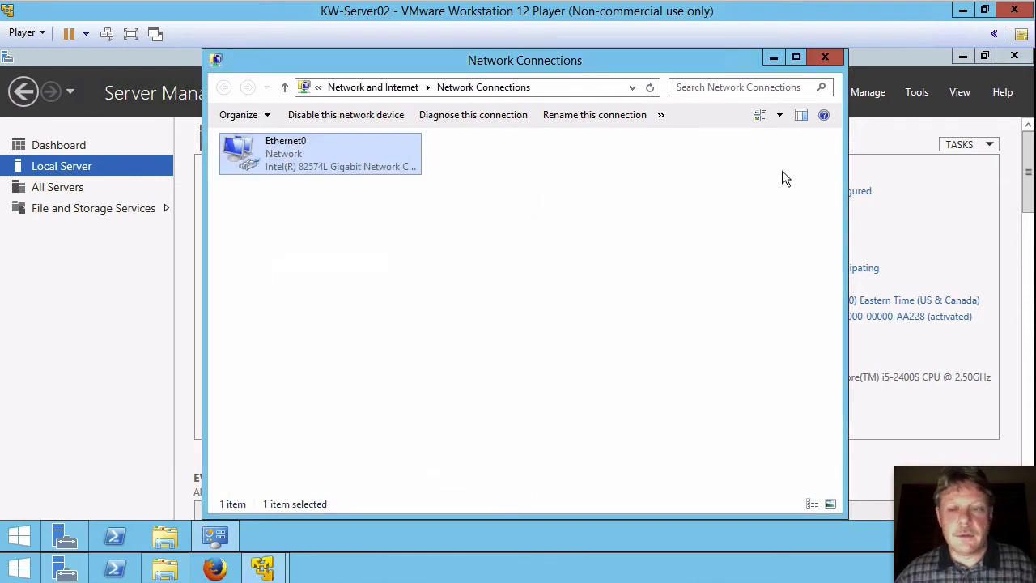
{"action": "left_click", "coordinate": [824, 58]}
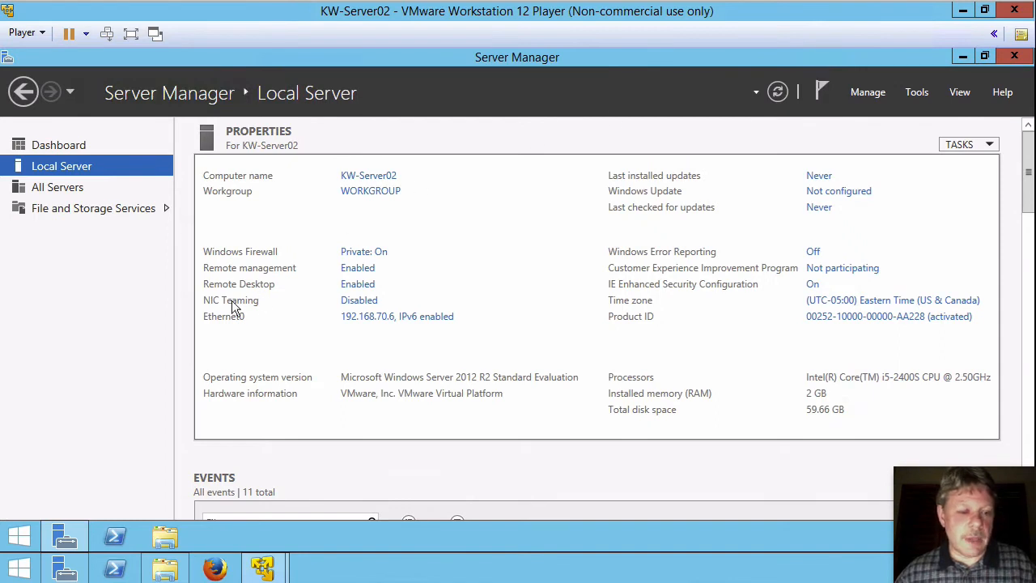
- Run ipconfig /all in an admin Command Prompt and check the DNS server is 192.168.70.5
{"action": "right_click", "coordinate": [20, 537]}
{"action": "type", "text": "ator>mdf"}
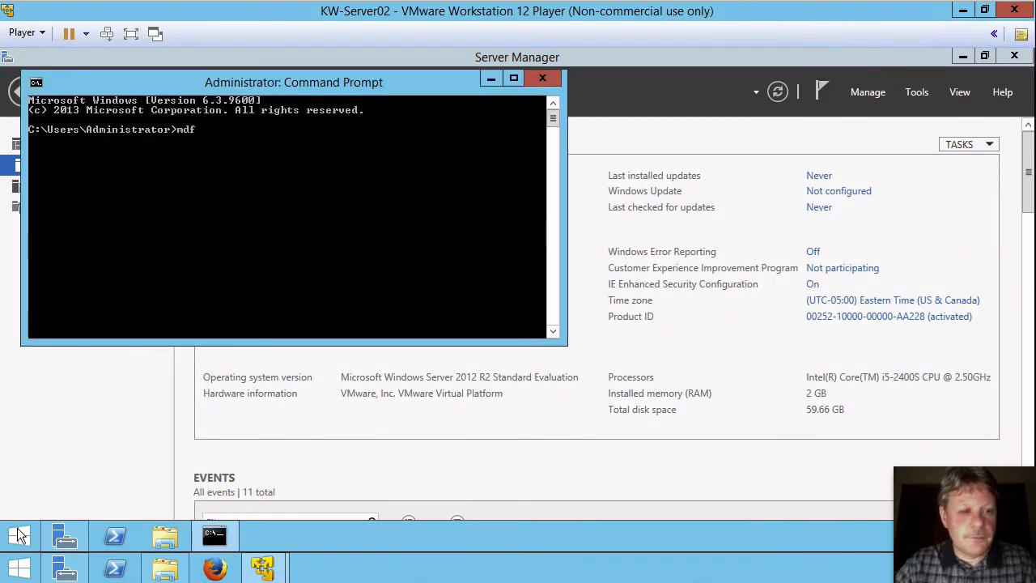
{"action": "key", "text": "BackSpace"}
{"action": "key", "text": "BackSpace"}
{"action": "key", "text": "BackSpace"}
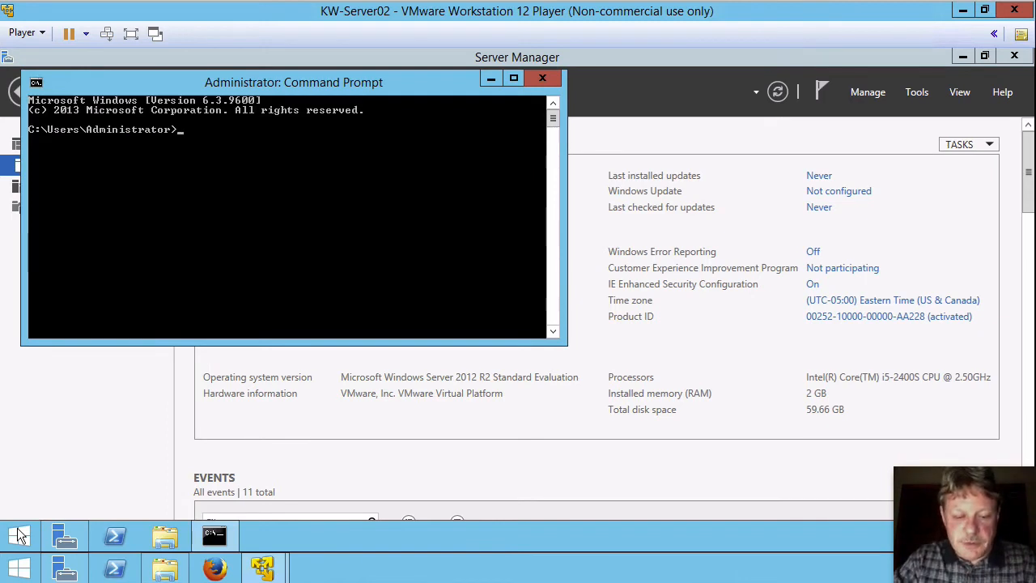
{"action": "type", "text": "ipconfig"}
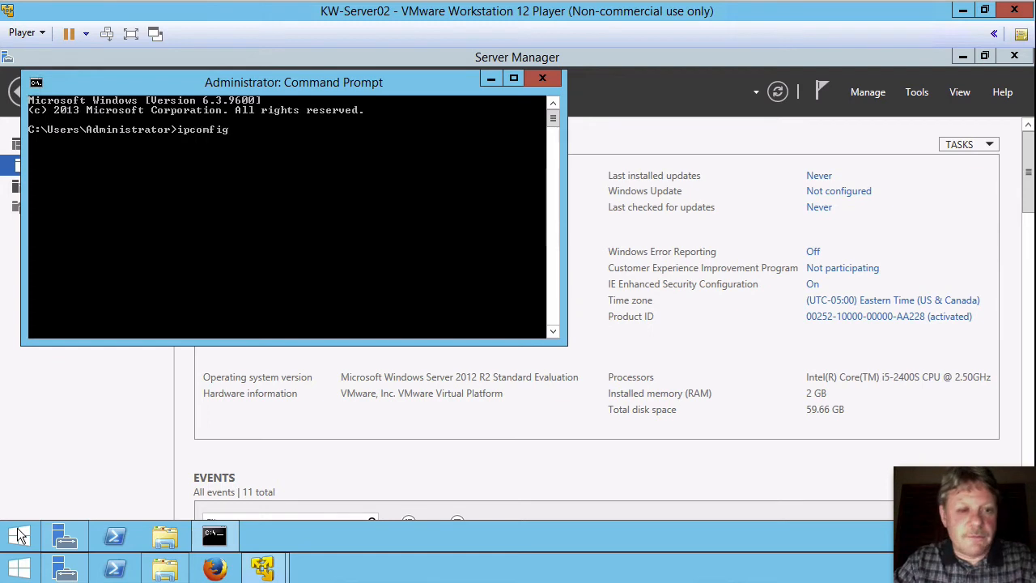
{"action": "key", "text": "BackSpace"}
{"action": "key", "text": "BackSpace"}
{"action": "key", "text": "BackSpace"}
{"action": "key", "text": "BackSpace"}
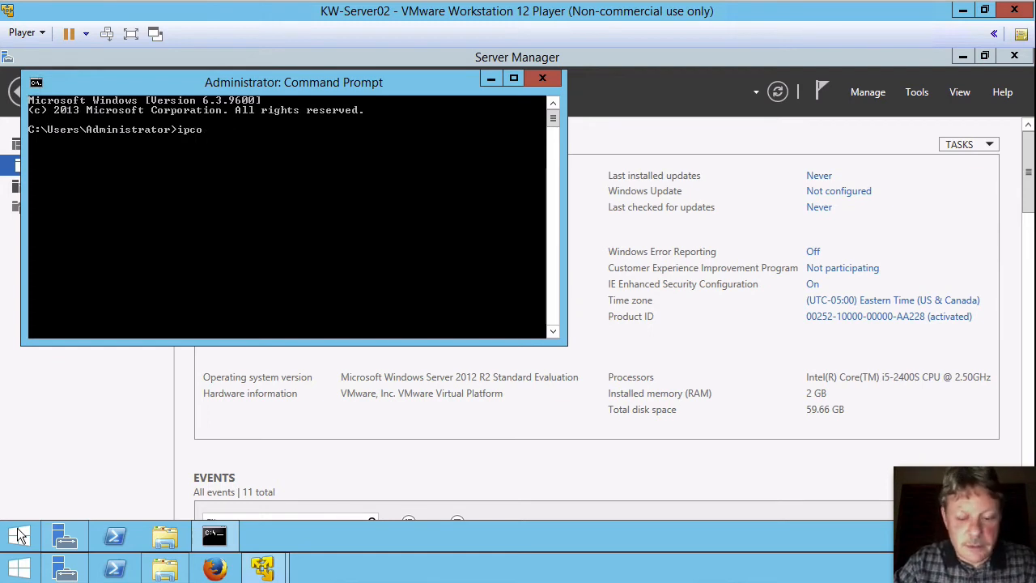
{"action": "type", "text": "fi"}
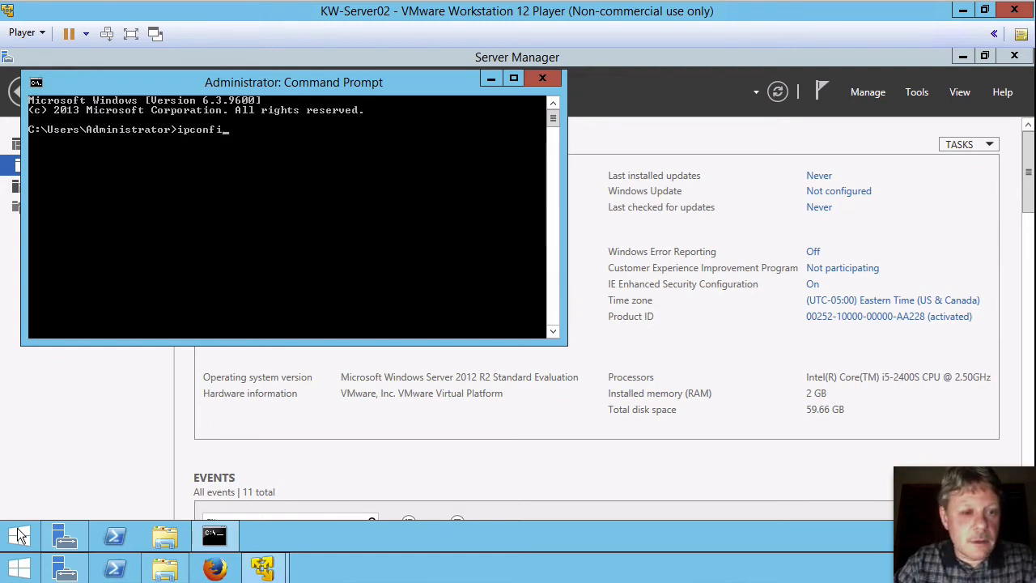
{"action": "type", "text": "g /all"}
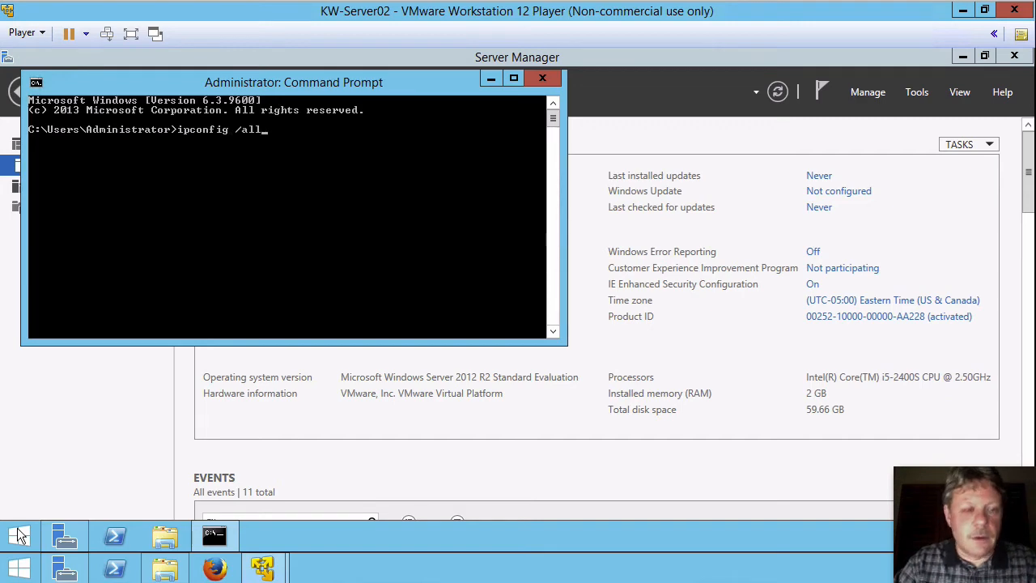
{"action": "key", "text": "Return"}
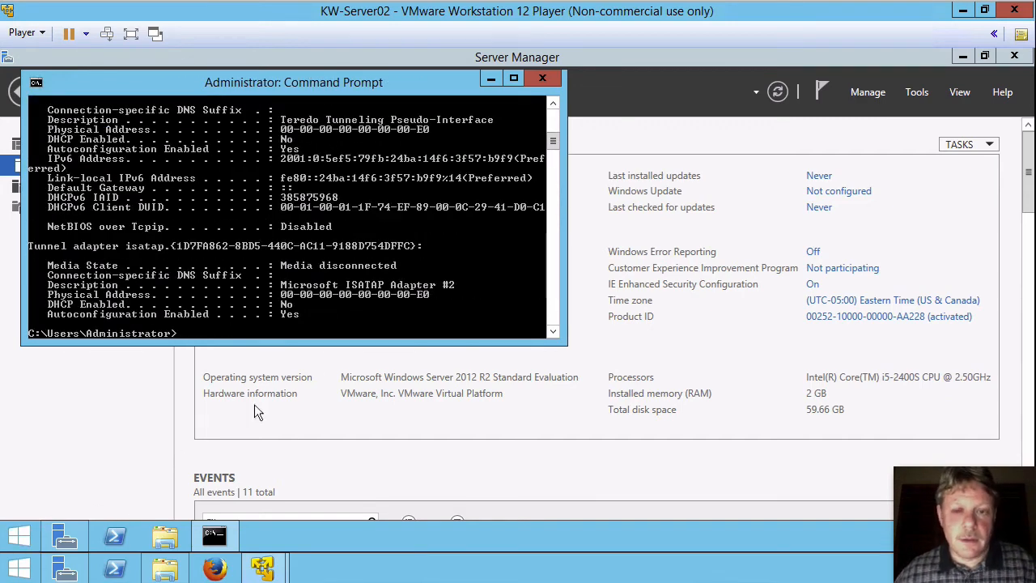
{"action": "left_click", "coordinate": [553, 105]}
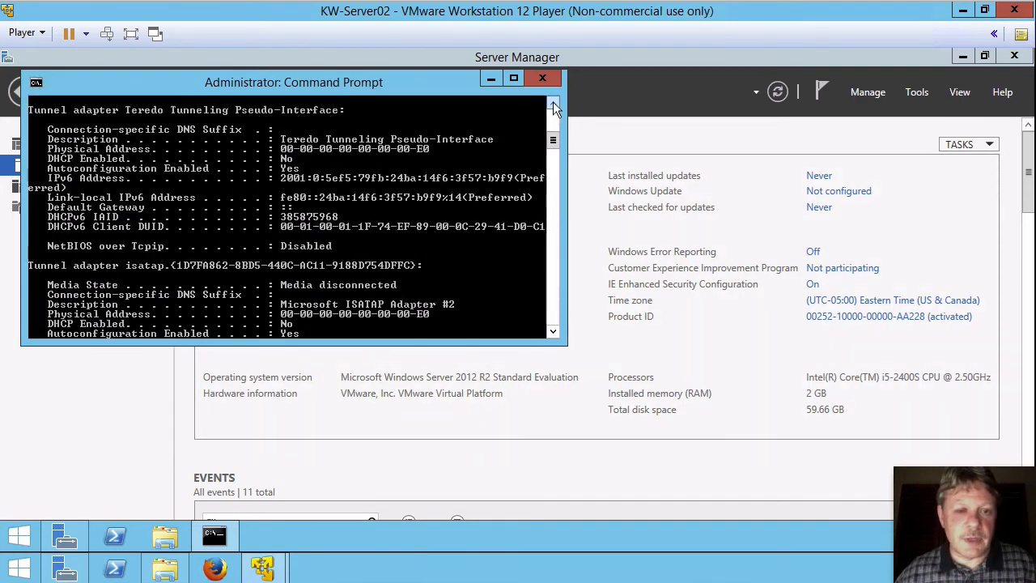
{"action": "left_click_drag", "start_coordinate": [553, 105], "coordinate": [553, 106]}
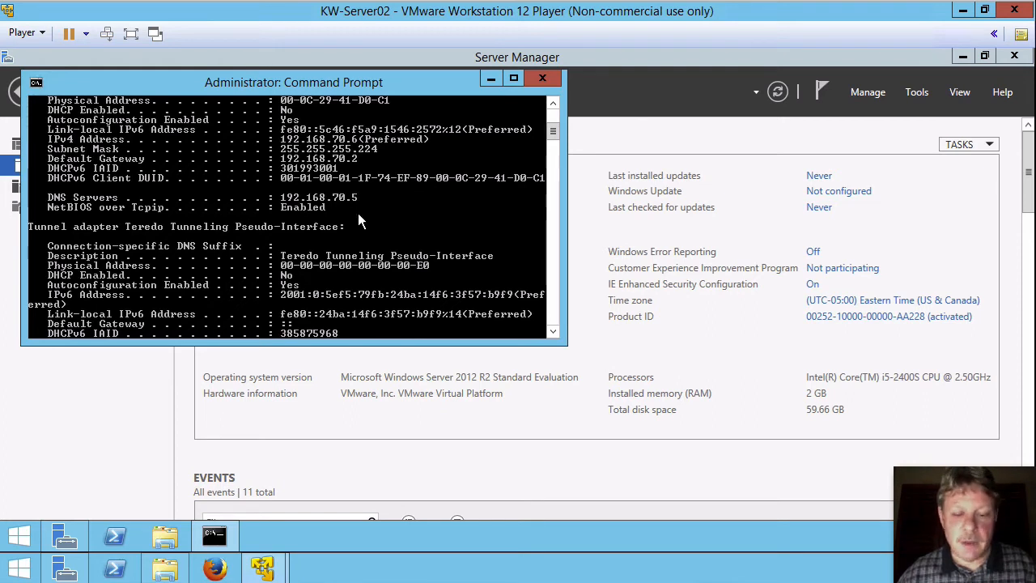
- Run nslookup dickson.local to confirm it resolves to 192.168.70.5, then close the console
{"action": "type", "text": "ns"}
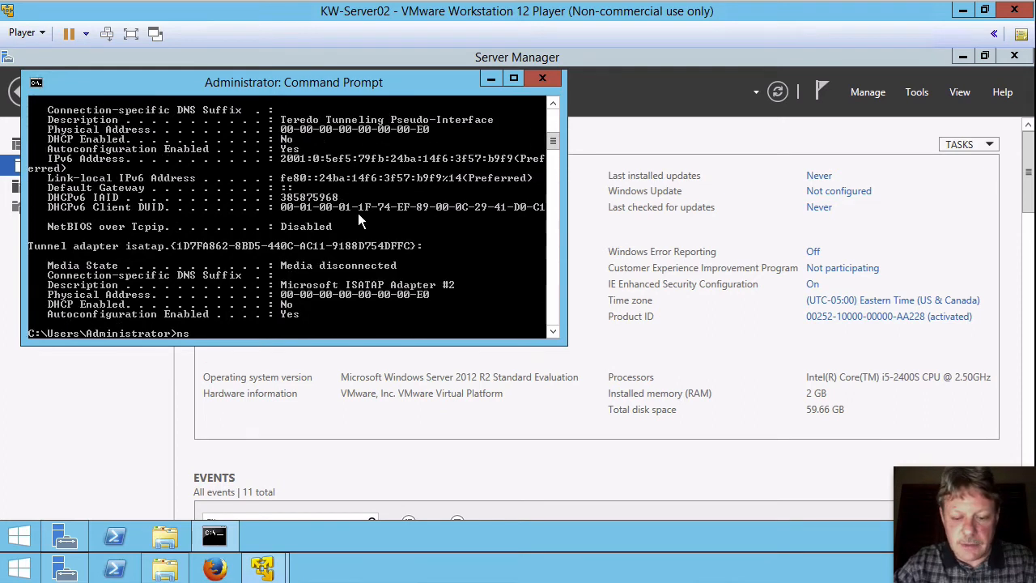
{"action": "type", "text": "lookup"}
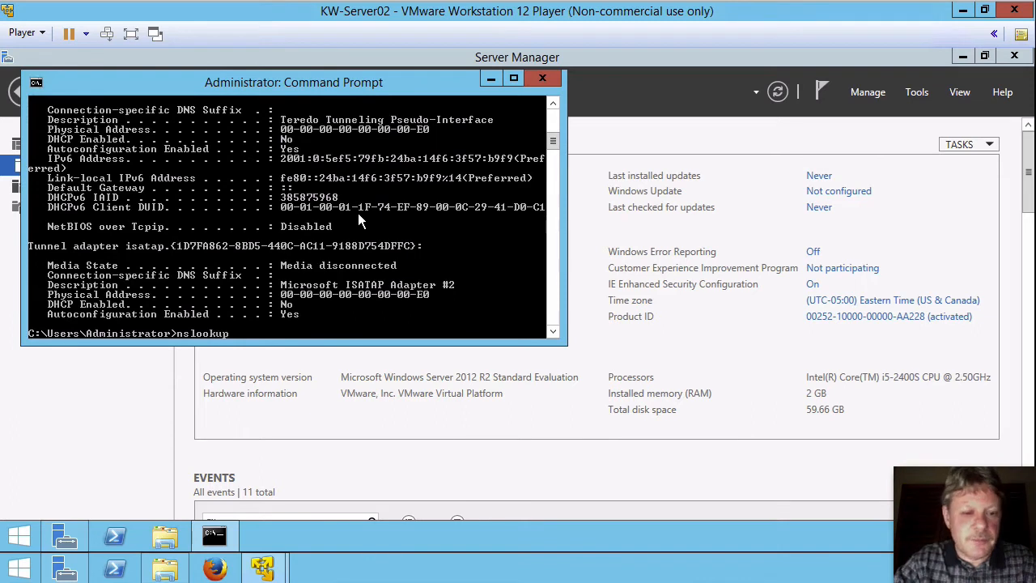
{"action": "type", "text": " dickson"}
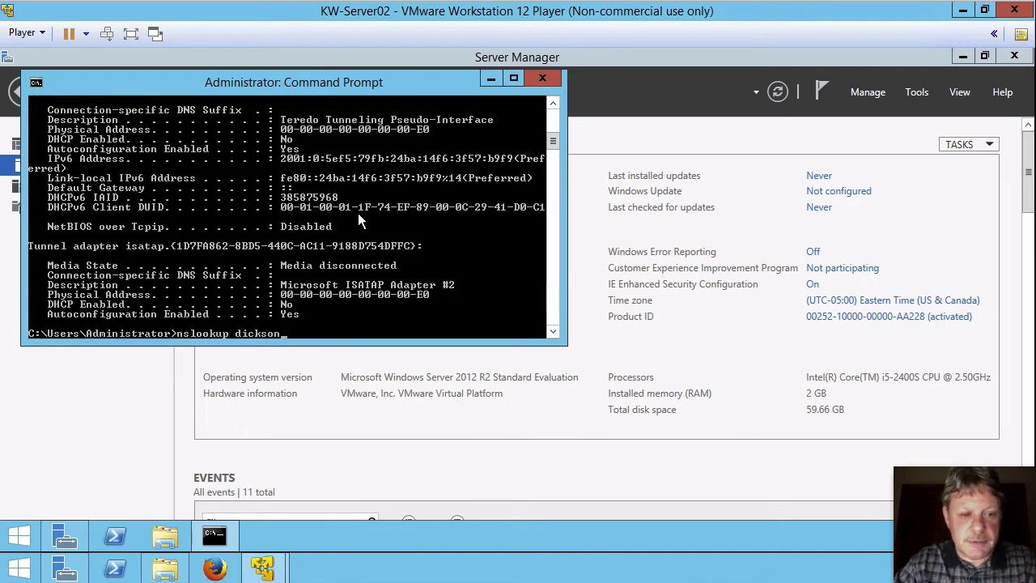
{"action": "type", "text": ".local"}
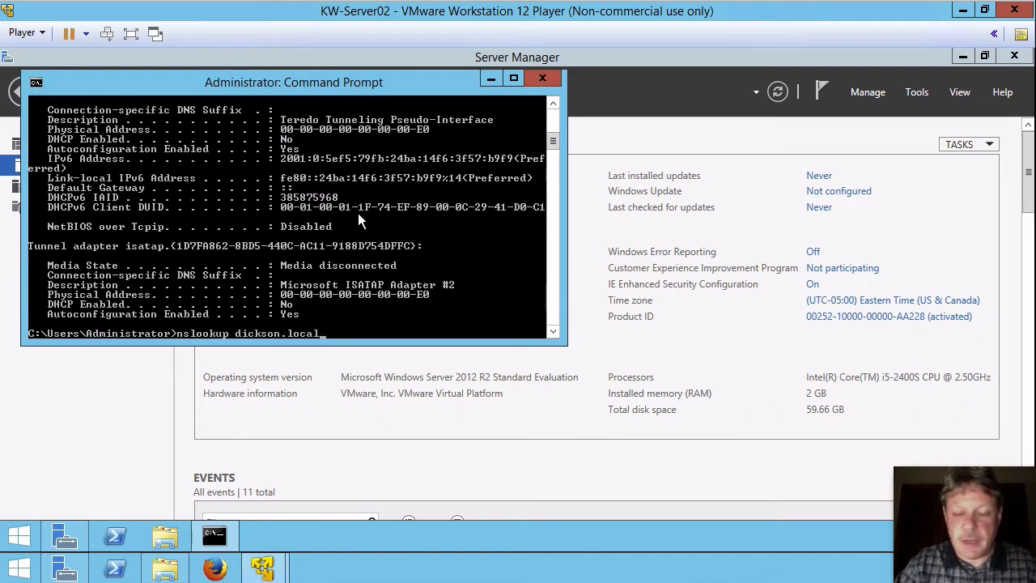
{"action": "key", "text": "Return"}
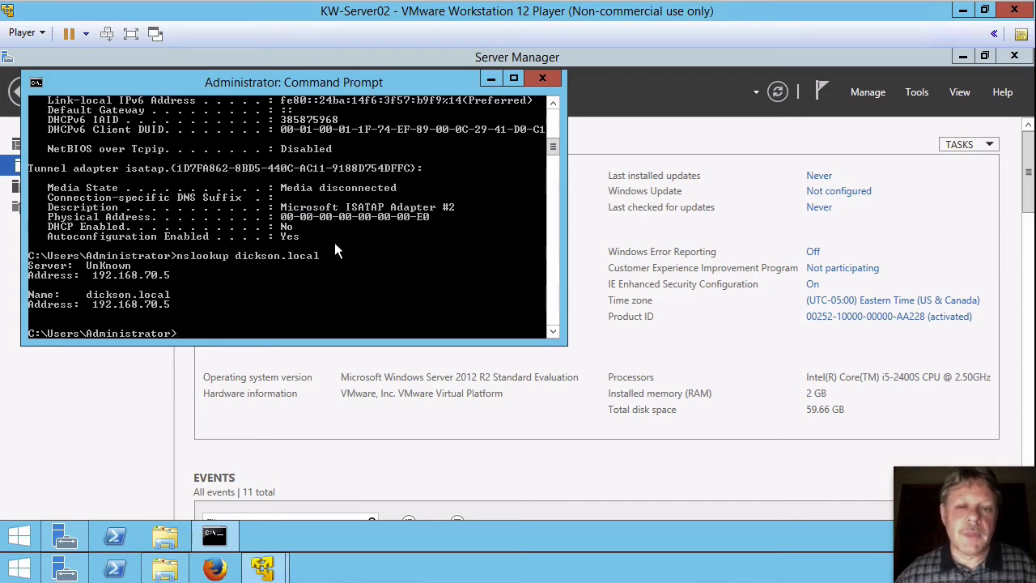
{"action": "left_click", "coordinate": [542, 78]}
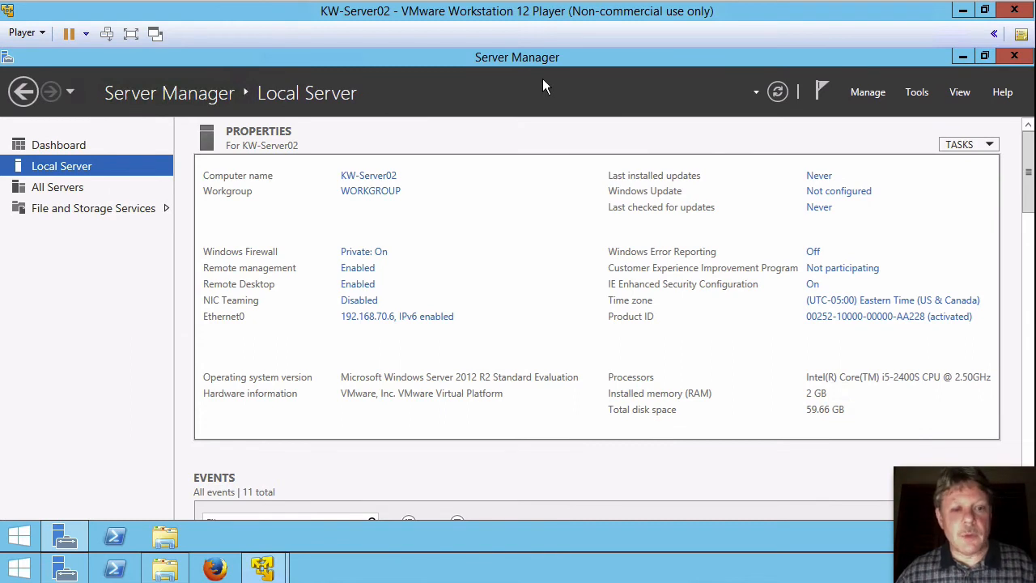
- Switch the computer's membership from WORKGROUP to the dickson.local domain and submit
{"action": "left_click", "coordinate": [382, 194]}
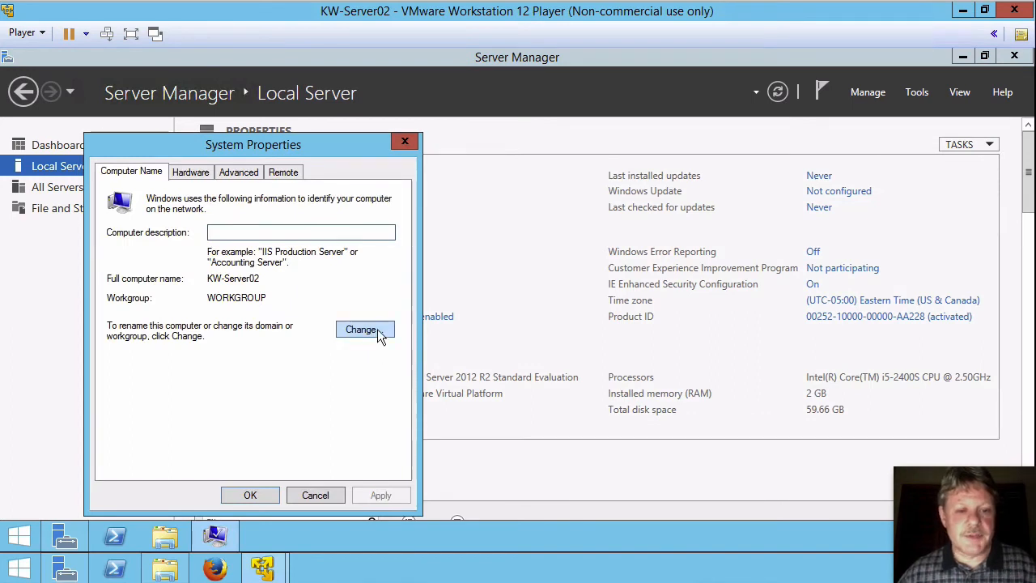
{"action": "left_click", "coordinate": [378, 328]}
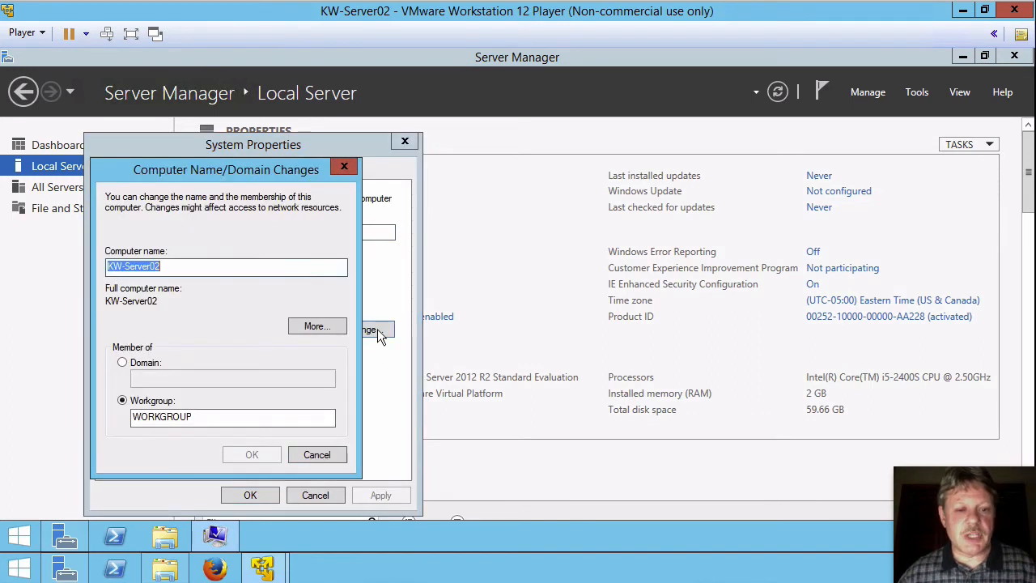
{"action": "left_click", "coordinate": [123, 364]}
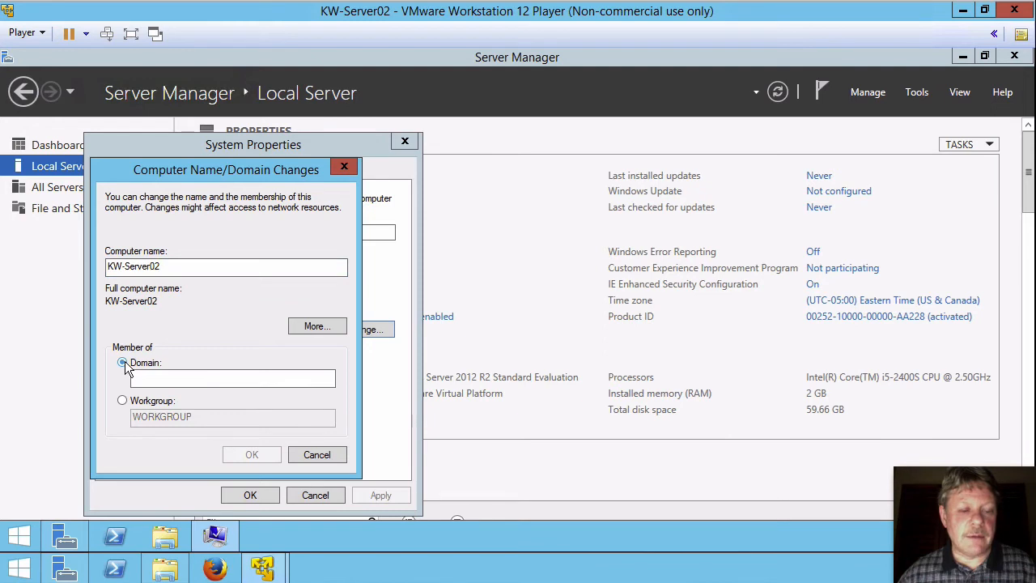
{"action": "left_click", "coordinate": [171, 378]}
{"action": "type", "text": "d"}
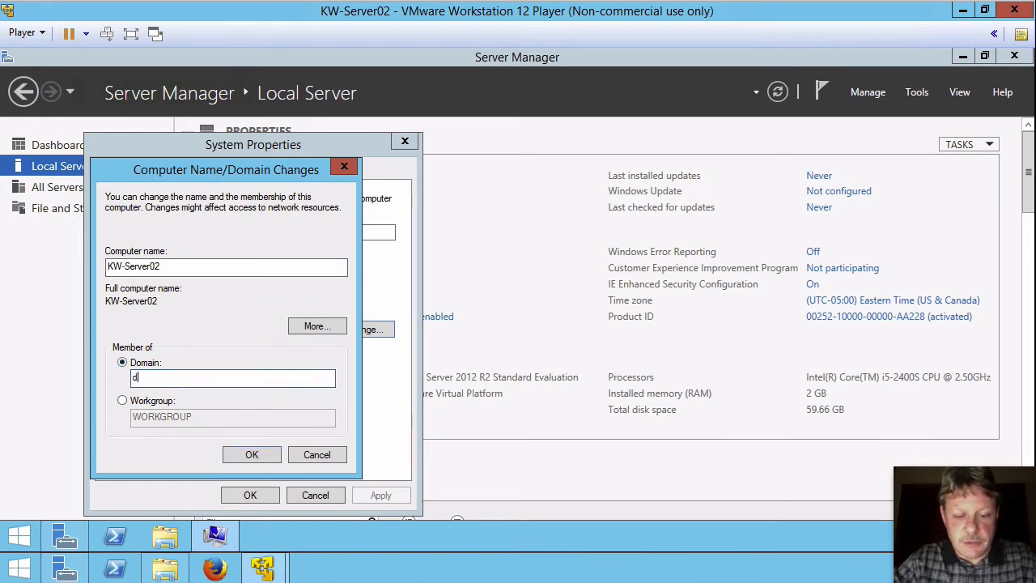
{"action": "type", "text": "ickson.local"}
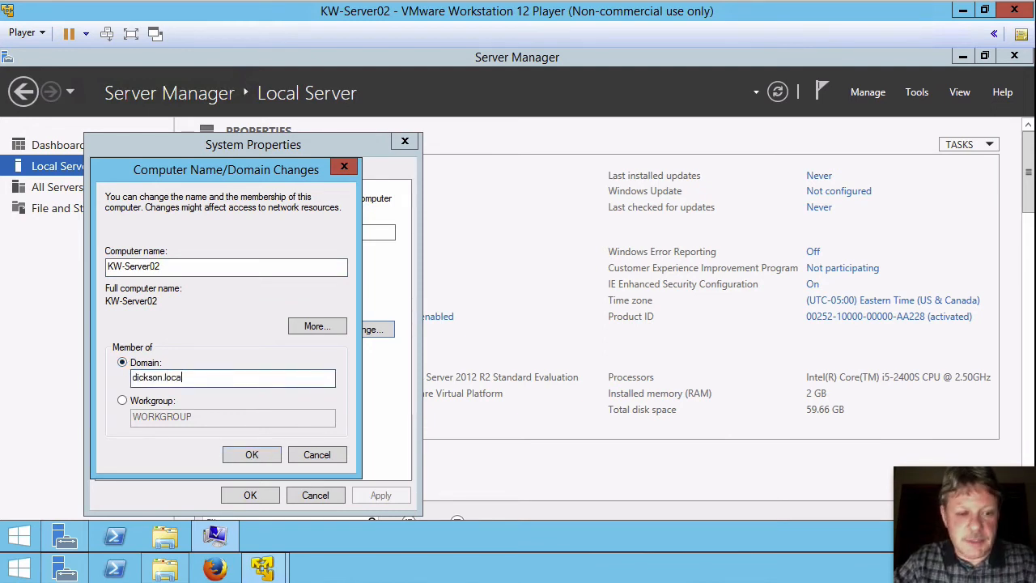
{"action": "left_click", "coordinate": [251, 455]}
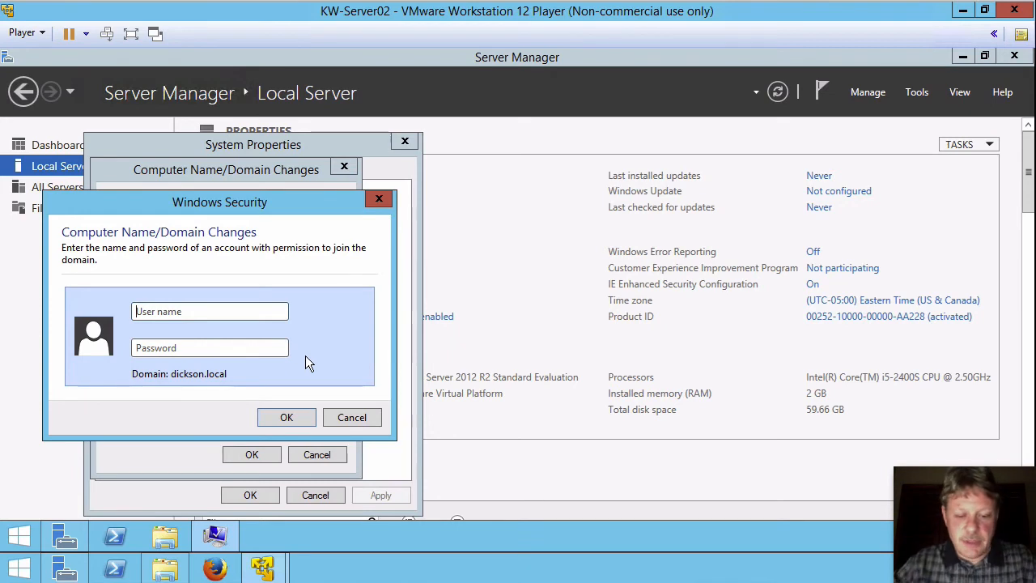
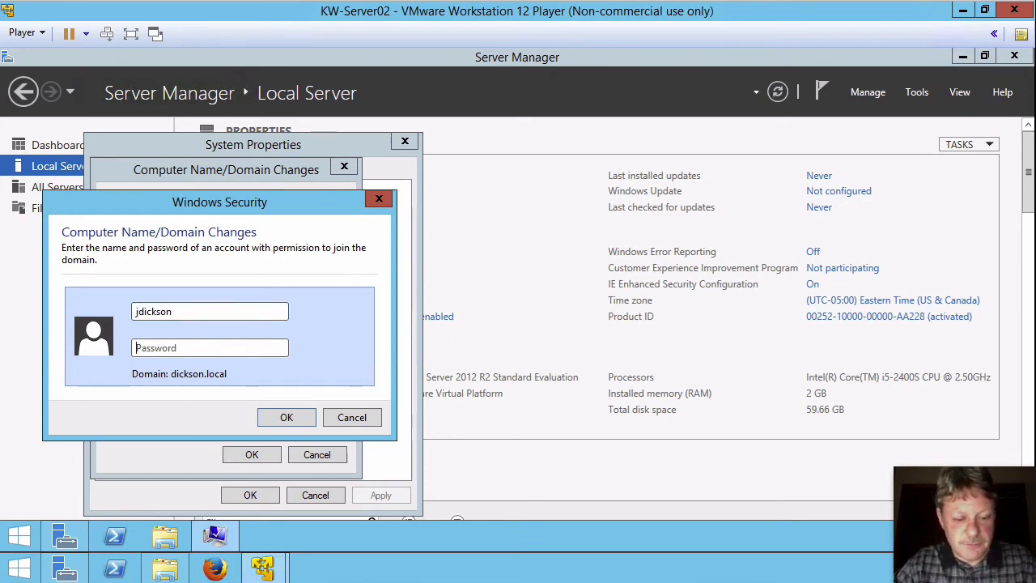
- Enter the domain account's credentials, acknowledge the welcome and restart notices, and close System Properties
{"action": "type", "text": "********"}
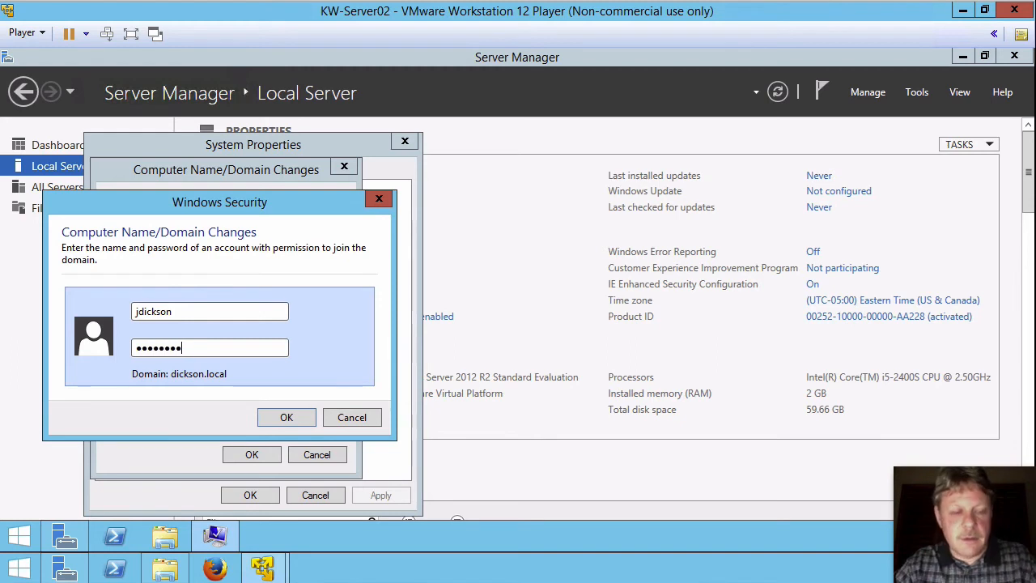
{"action": "key", "text": "Return"}
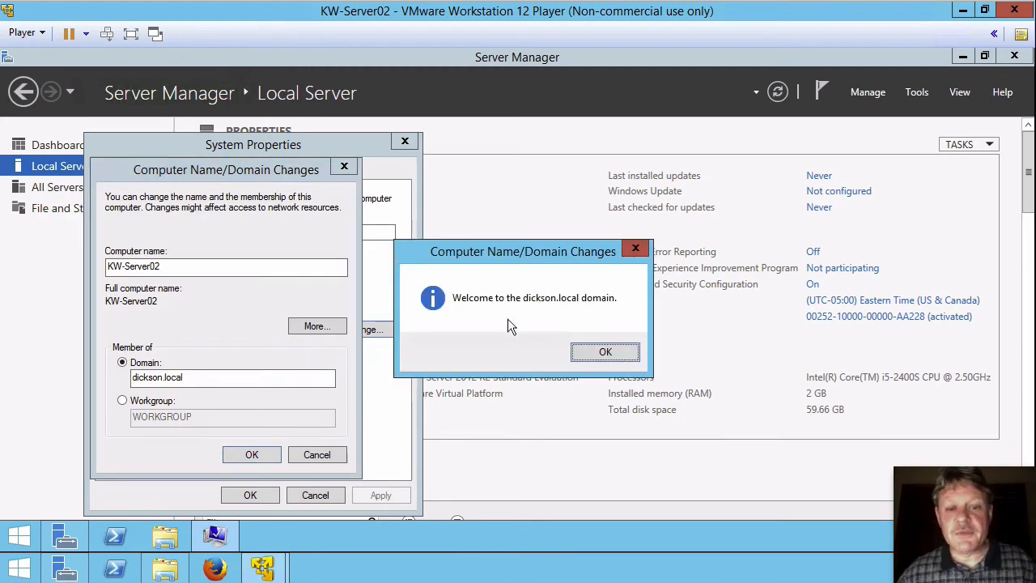
{"action": "left_click", "coordinate": [597, 351]}
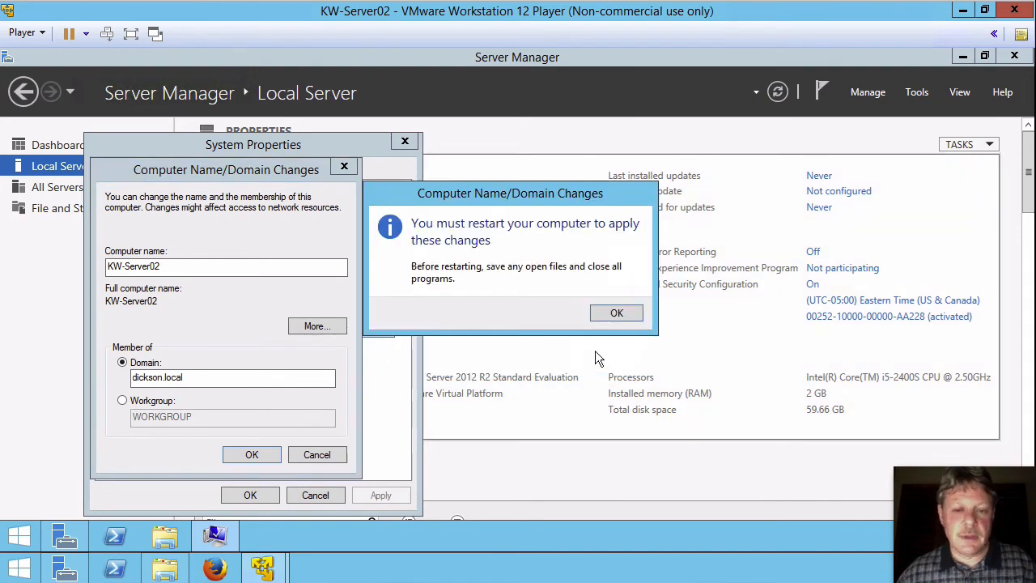
{"action": "left_click", "coordinate": [615, 314]}
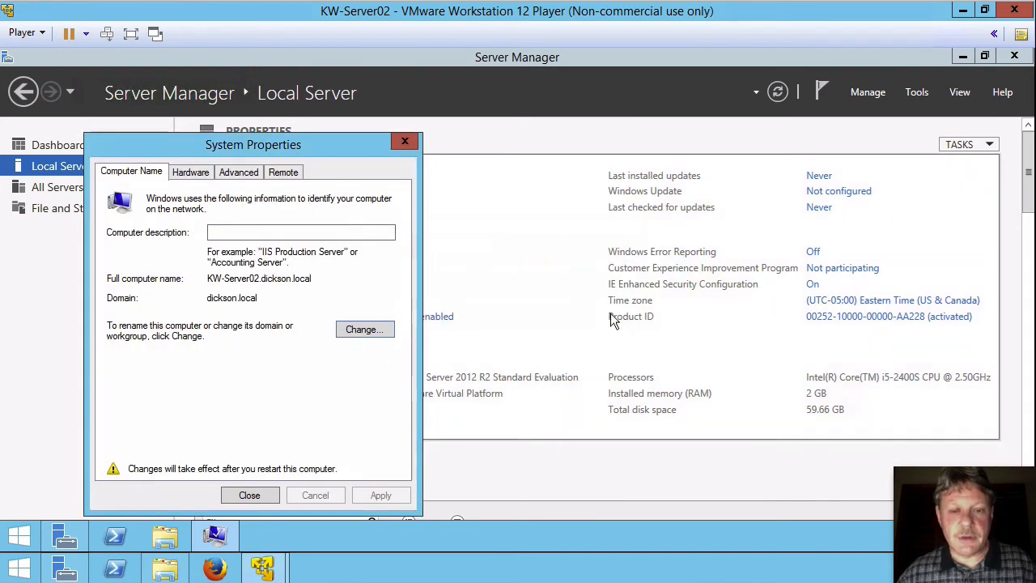
{"action": "left_click", "coordinate": [250, 490]}
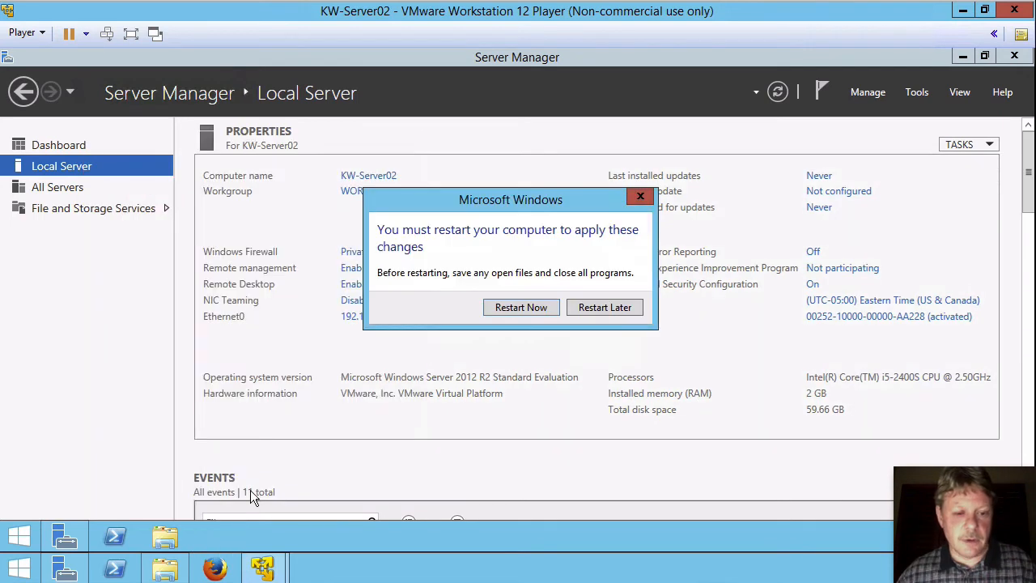
- Restart the server and send Ctrl+Alt+Del to reach the local Administrator sign-in
{"action": "left_click", "coordinate": [526, 308]}
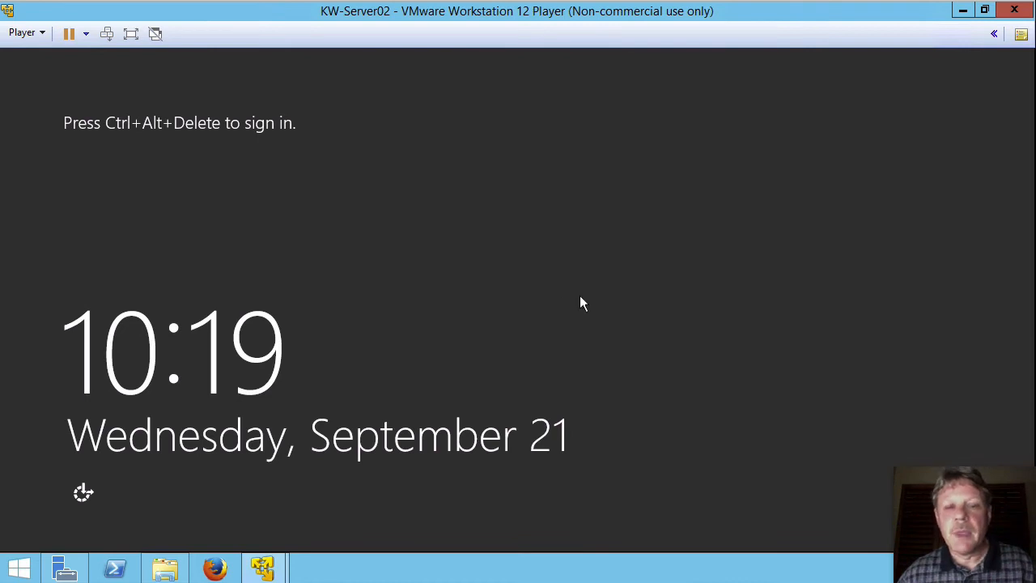
{"action": "left_click", "coordinate": [106, 35]}
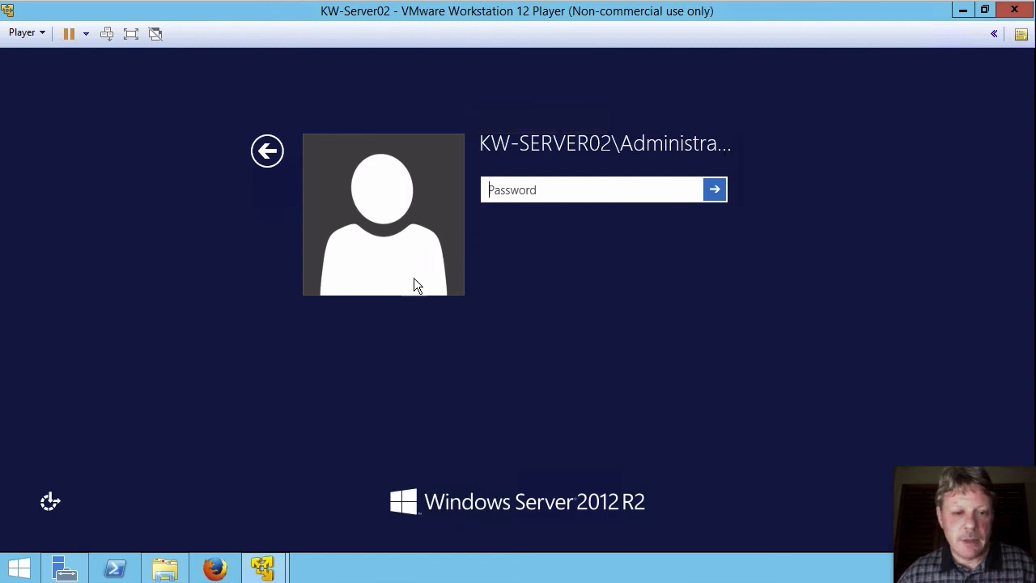
- Sign in through Other user as the local account kw-server02\sdesk with its password
{"action": "left_click", "coordinate": [269, 151]}
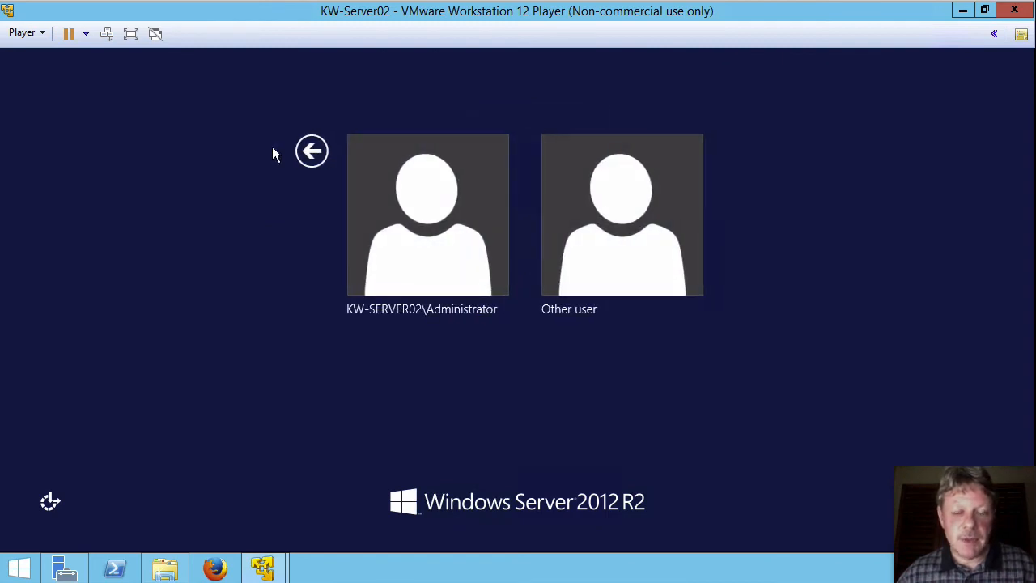
{"action": "left_click", "coordinate": [623, 251]}
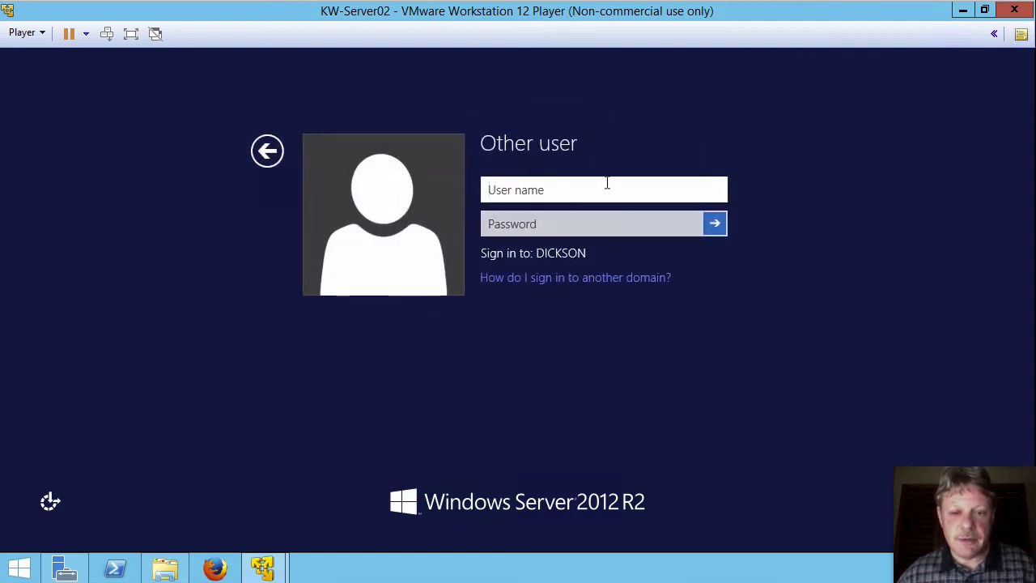
{"action": "type", "text": "kw"}
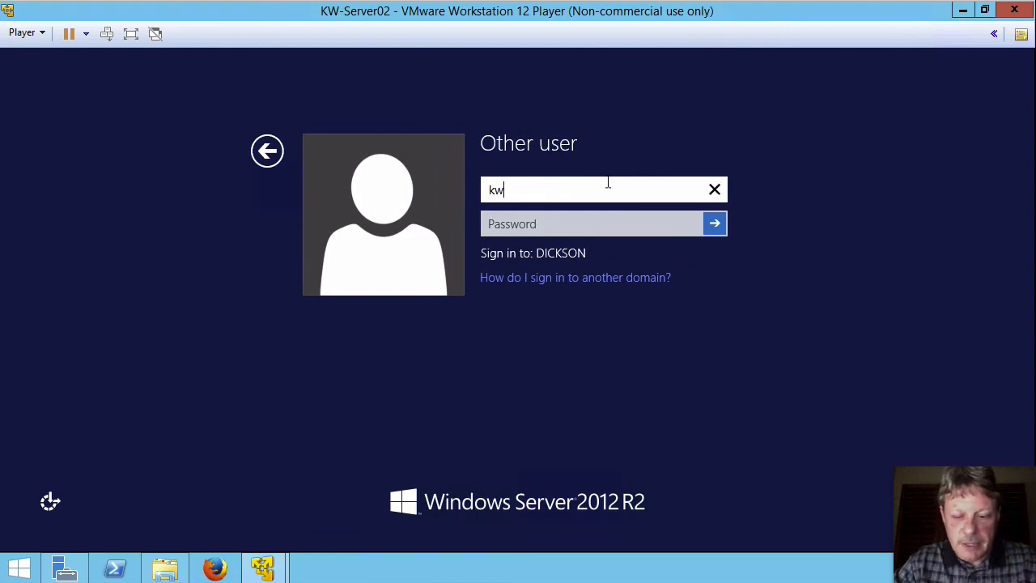
{"action": "type", "text": "-serv"}
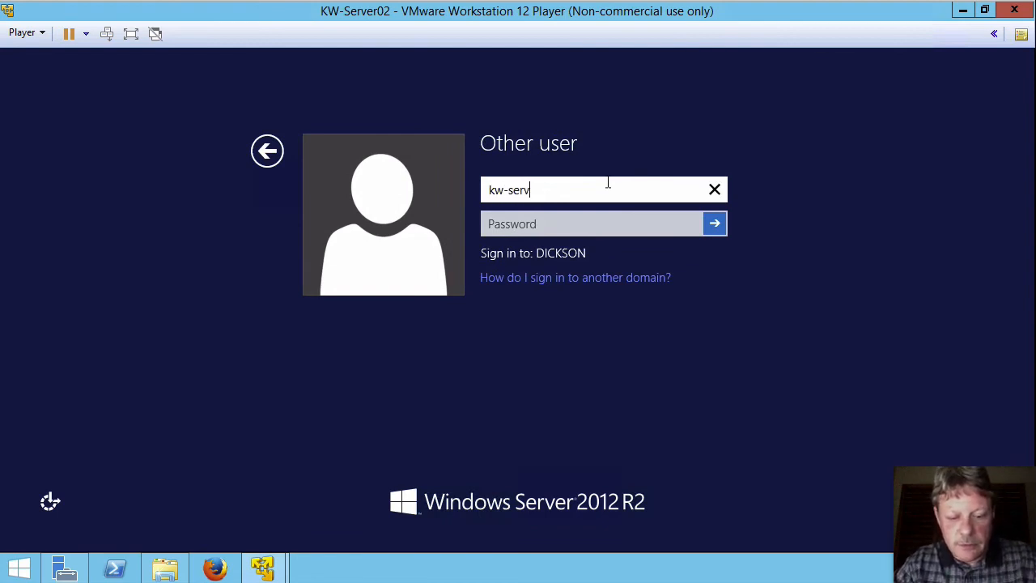
{"action": "type", "text": "er-02"}
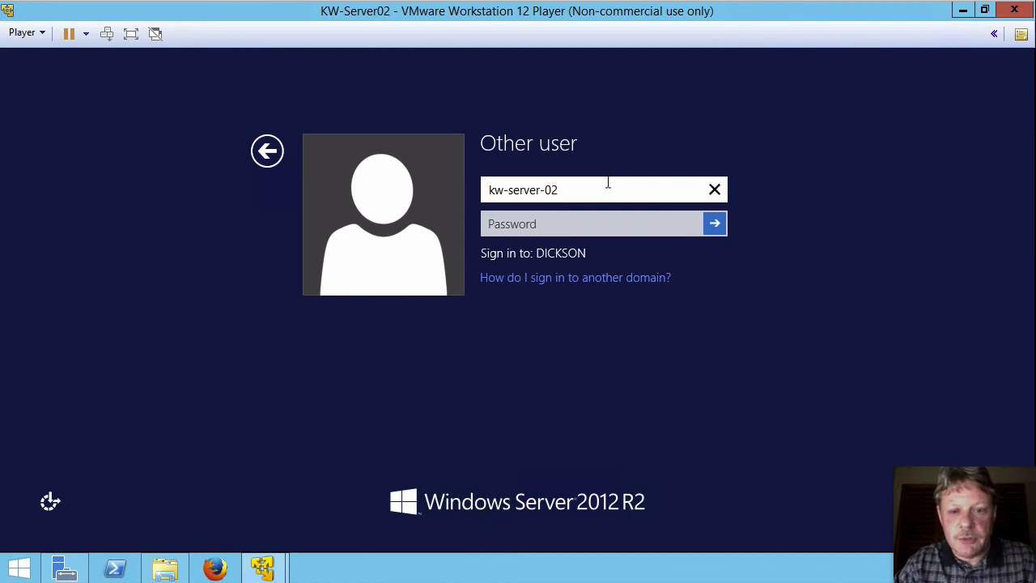
{"action": "key", "text": "BackSpace"}
{"action": "key", "text": "BackSpace"}
{"action": "key", "text": "BackSpace"}
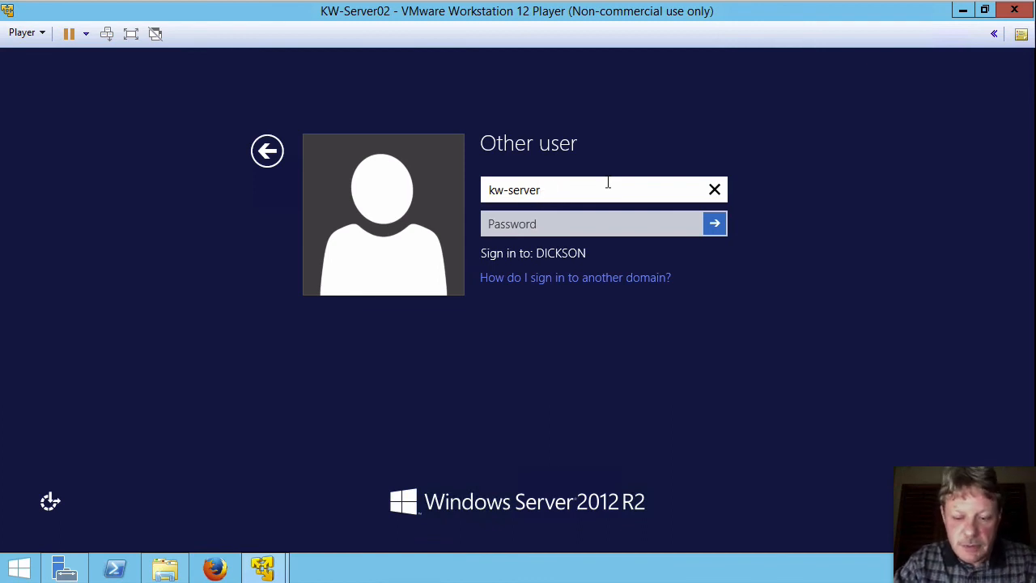
{"action": "type", "text": "02"}
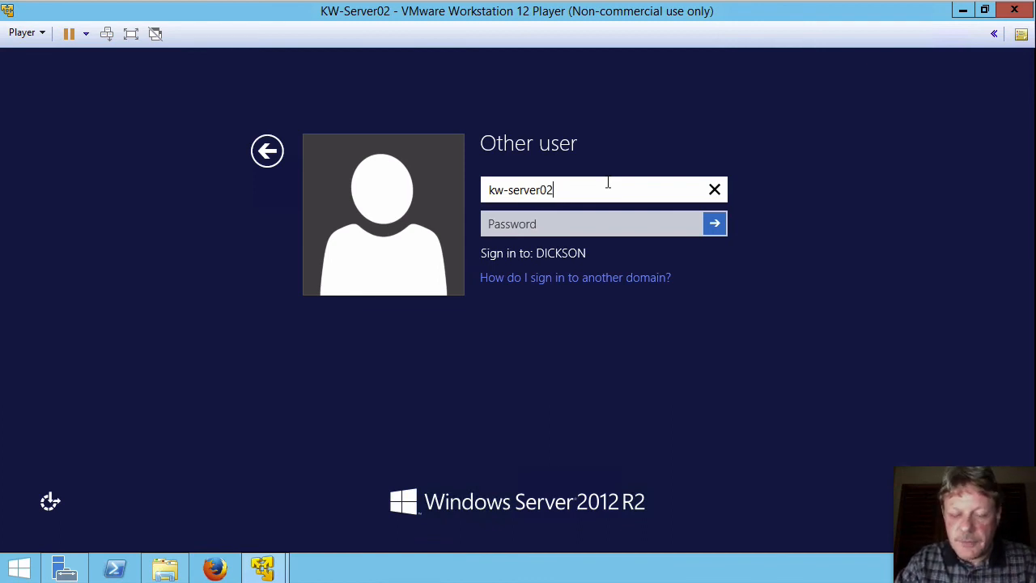
{"action": "type", "text": "\\sdekd"}
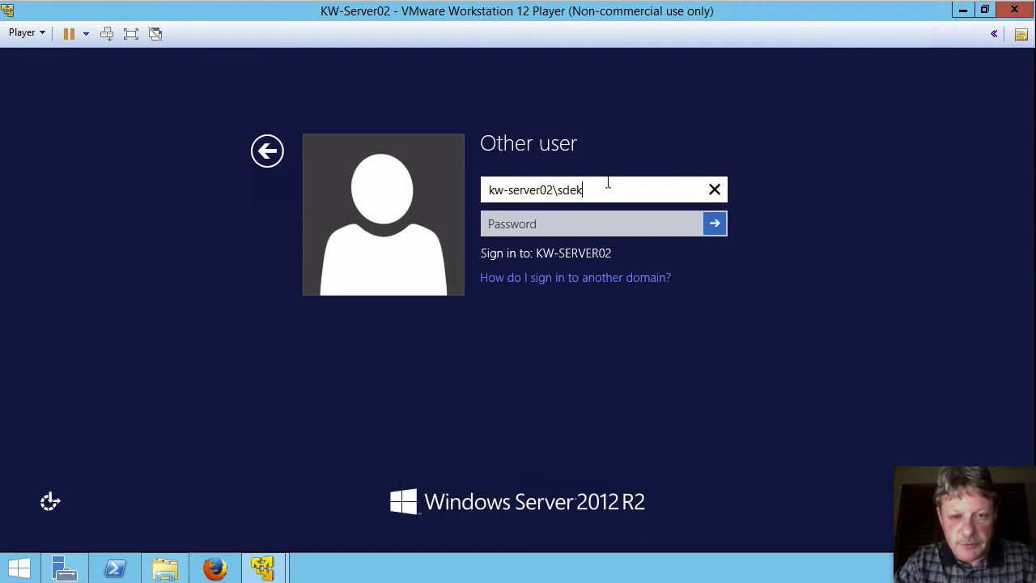
{"action": "key", "text": "BackSpace"}
{"action": "key", "text": "BackSpace"}
{"action": "type", "text": "sk"}
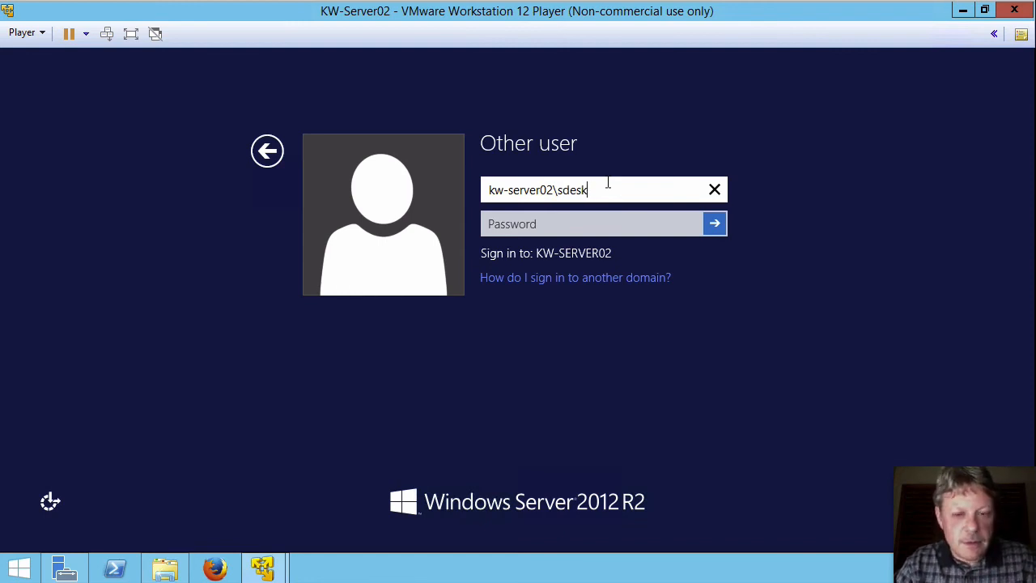
{"action": "key", "text": "Tab"}
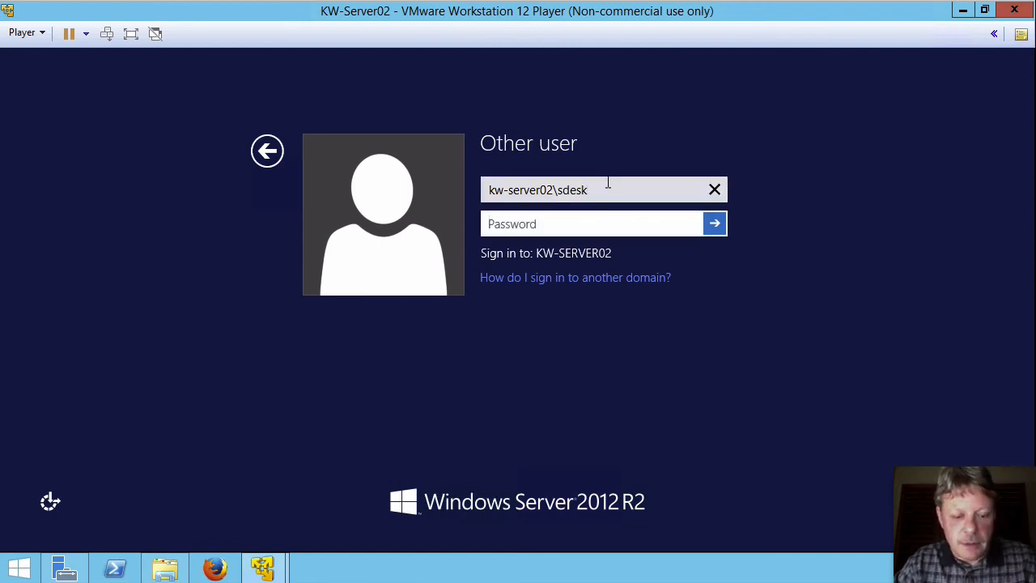
{"action": "type", "text": "P@ssw0rd"}
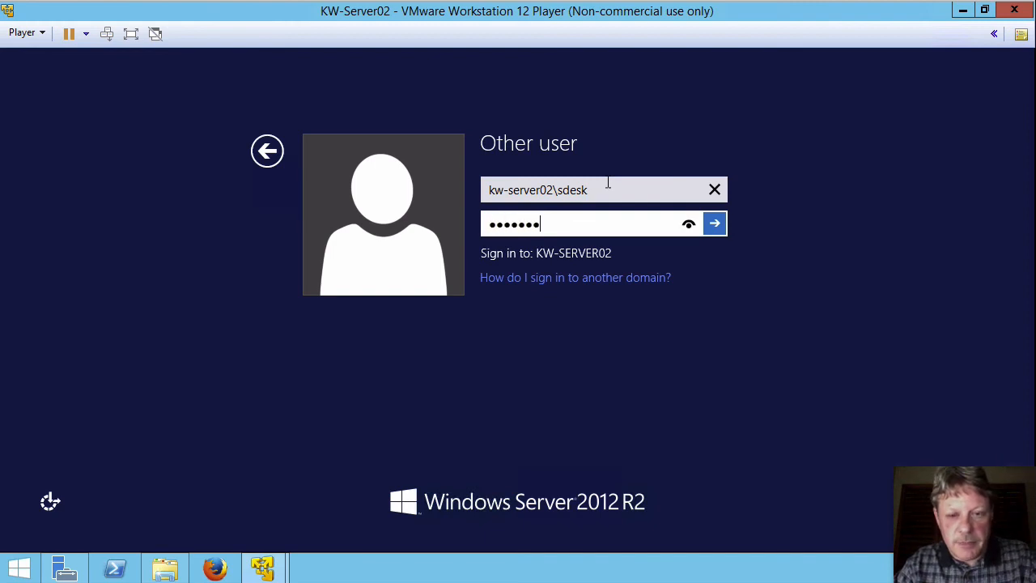
{"action": "key", "text": "Return"}
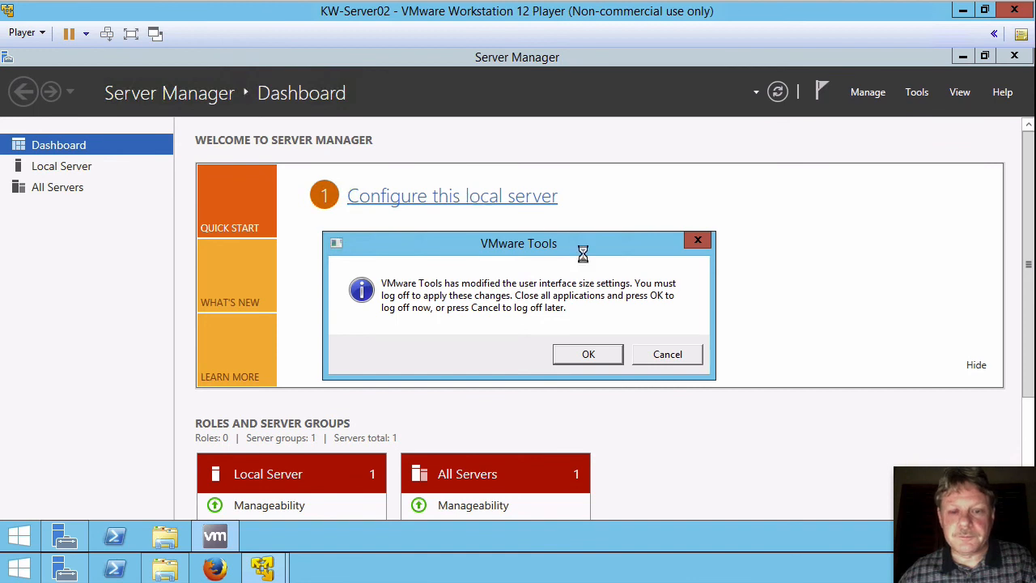
- Cancel the VMware Tools log-off notice and sign out of the local sdesk session
{"action": "left_click", "coordinate": [678, 356]}
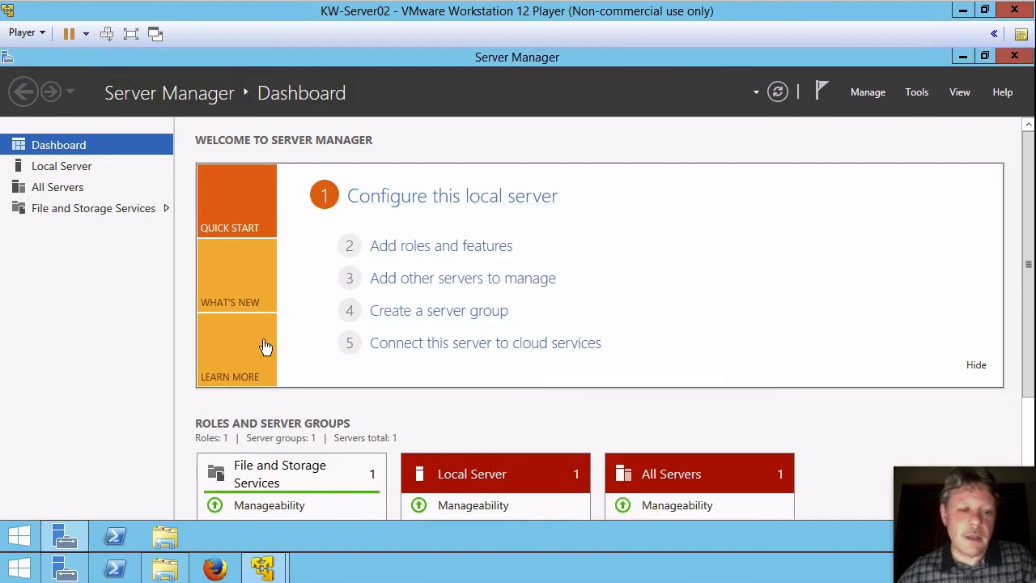
{"action": "right_click", "coordinate": [17, 541]}
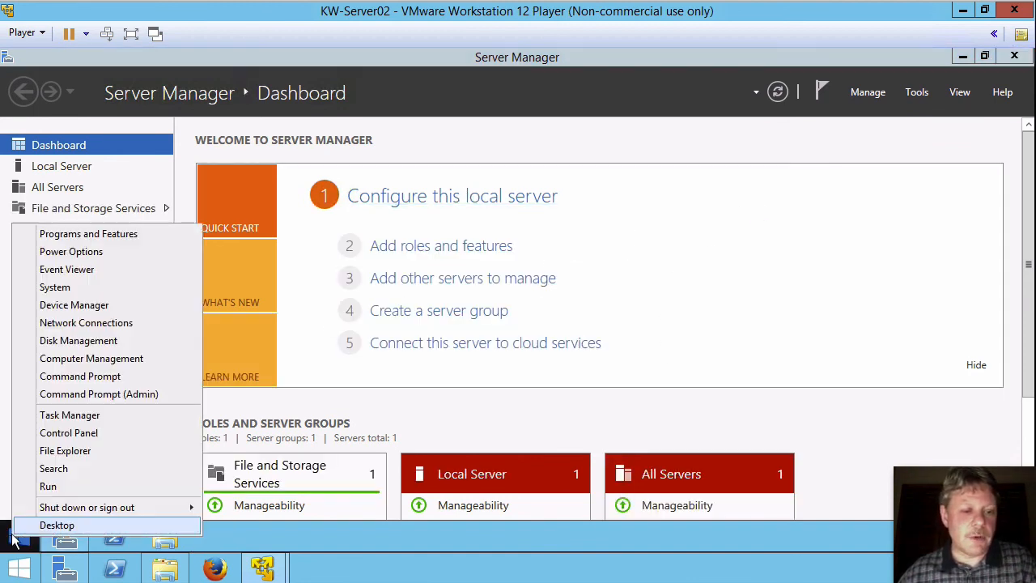
{"action": "mouse_move", "coordinate": [120, 509]}
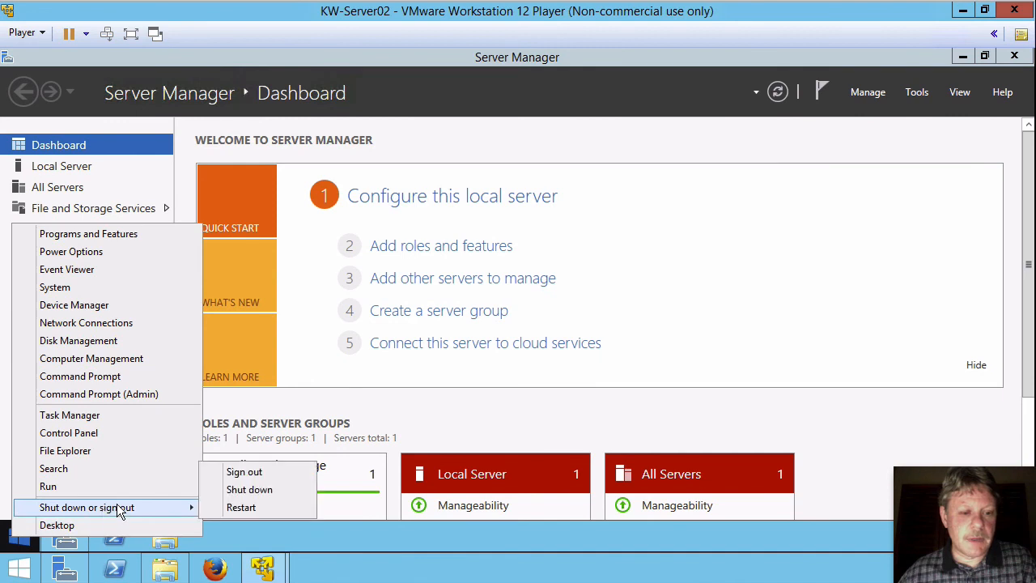
{"action": "left_click", "coordinate": [250, 471]}
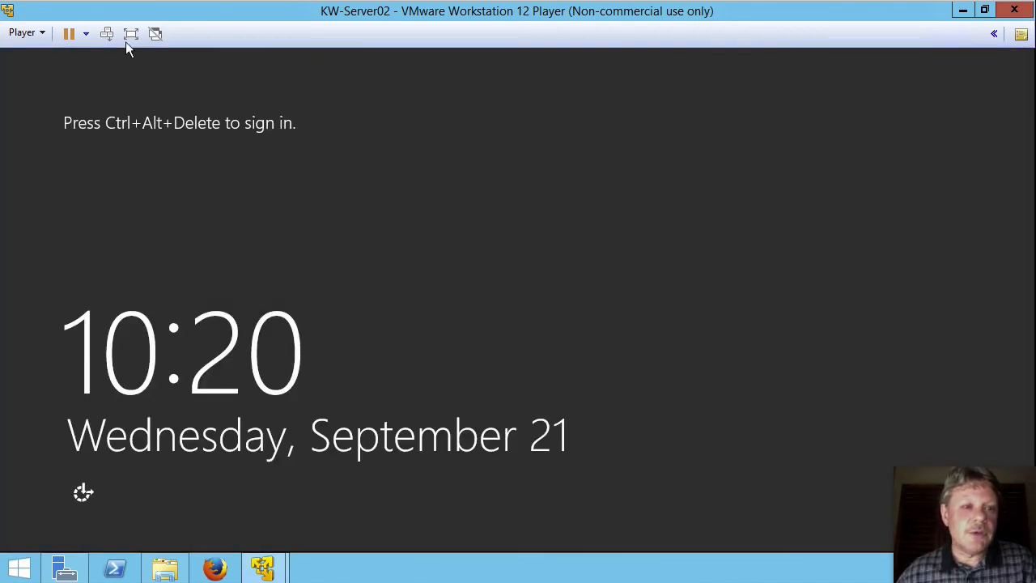
- Sign in through Other user with a dickson domain user account, then cancel the VMware Tools notice
{"action": "left_click", "coordinate": [108, 34]}
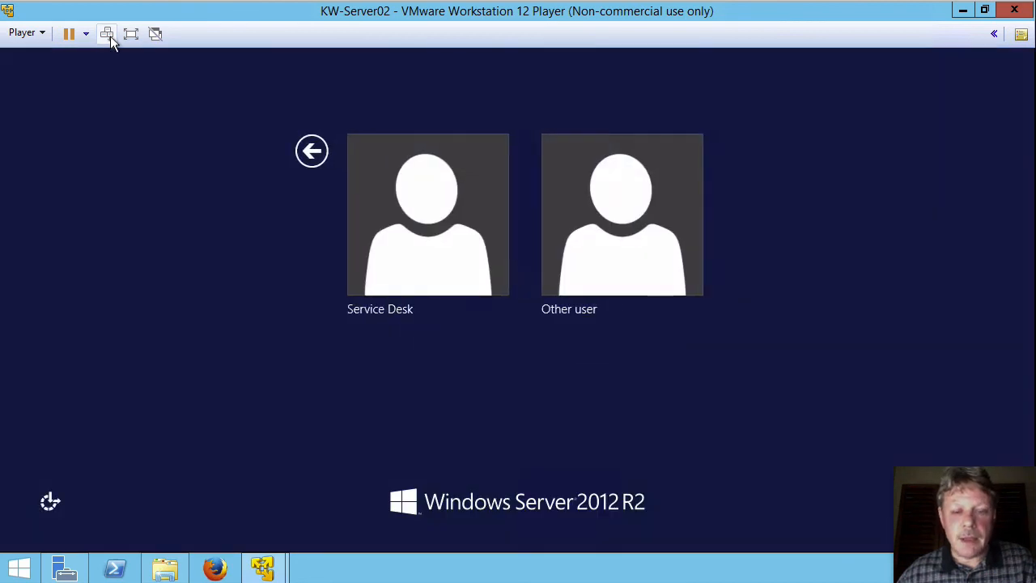
{"action": "left_click", "coordinate": [611, 255]}
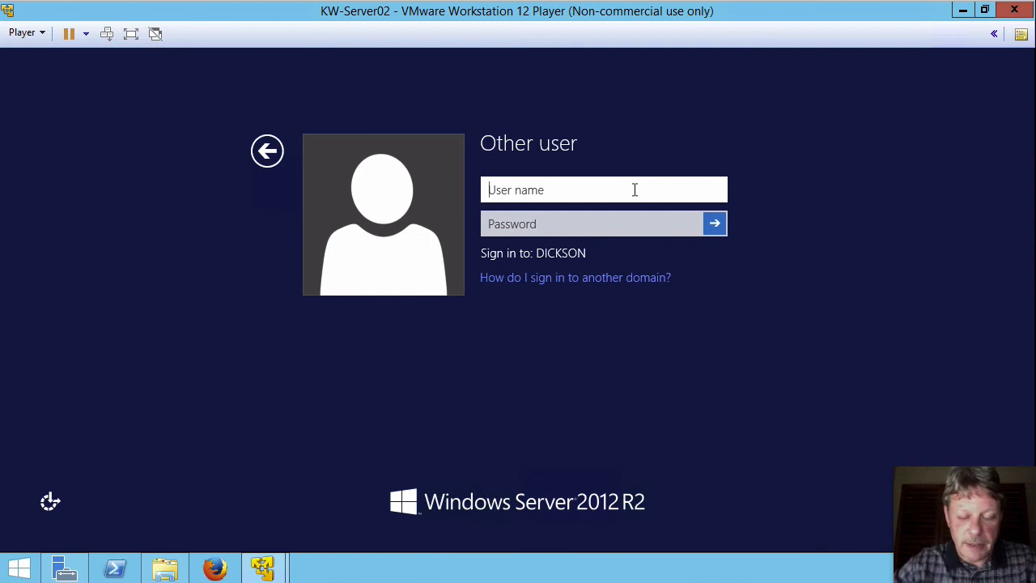
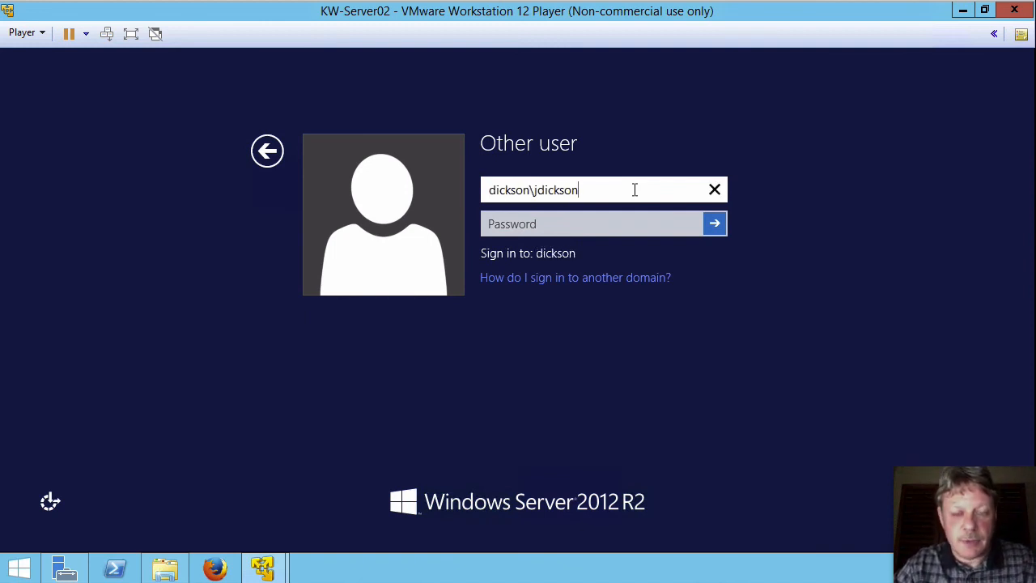
{"action": "key", "text": "Tab"}
{"action": "type", "text": "•••••"}
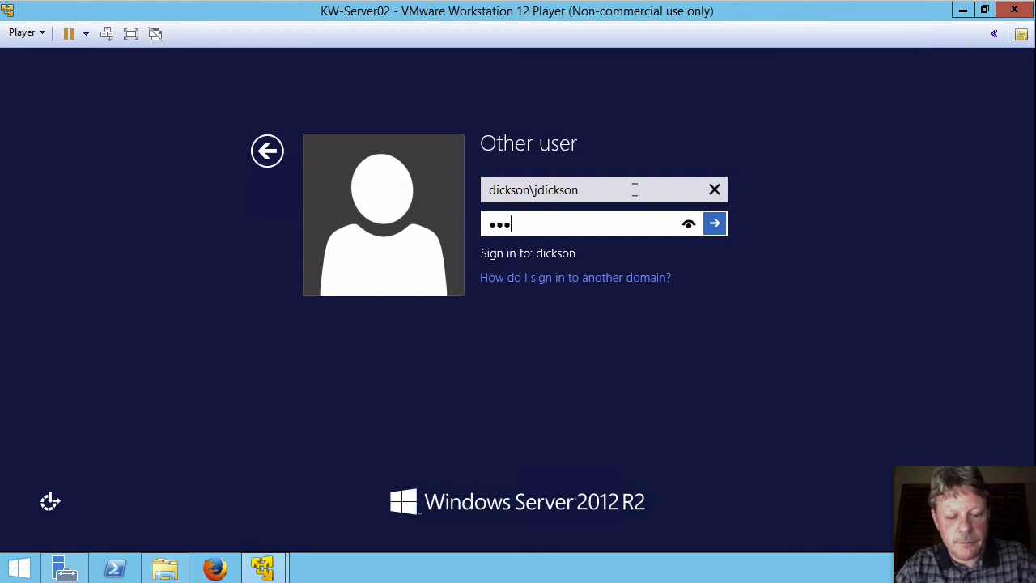
{"action": "type", "text": "•••"}
{"action": "key", "text": "Return"}
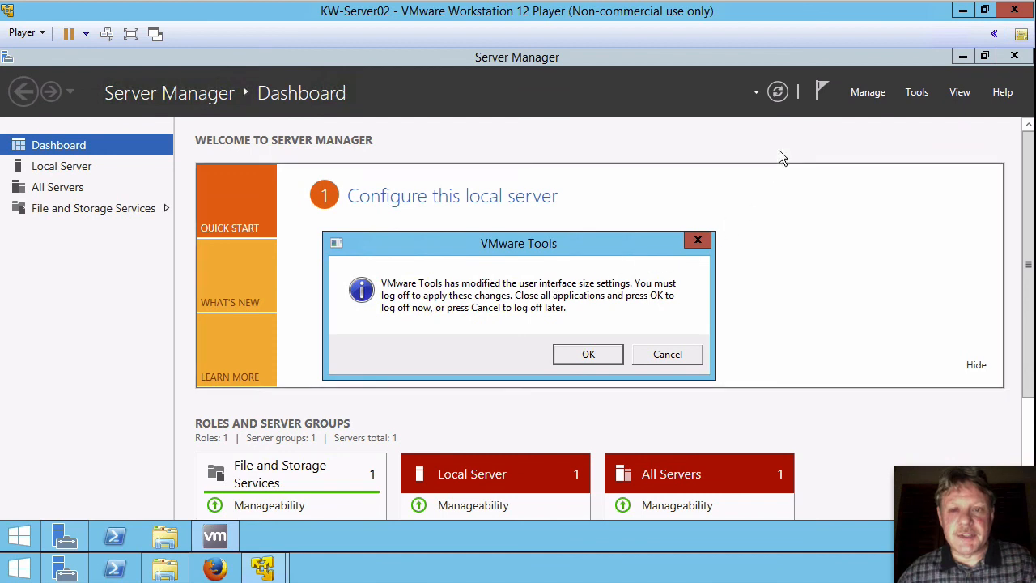
{"action": "left_click", "coordinate": [694, 355]}
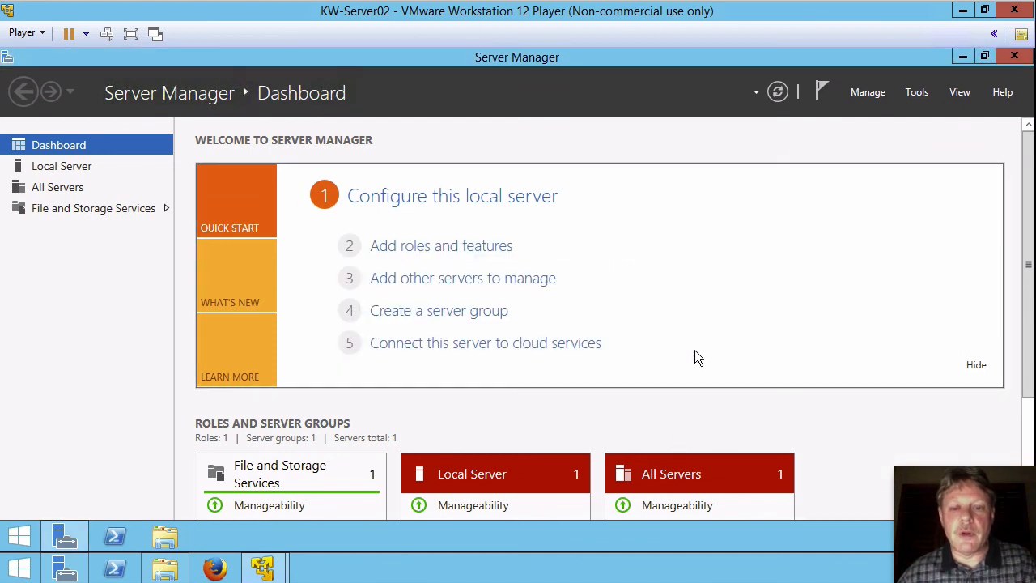